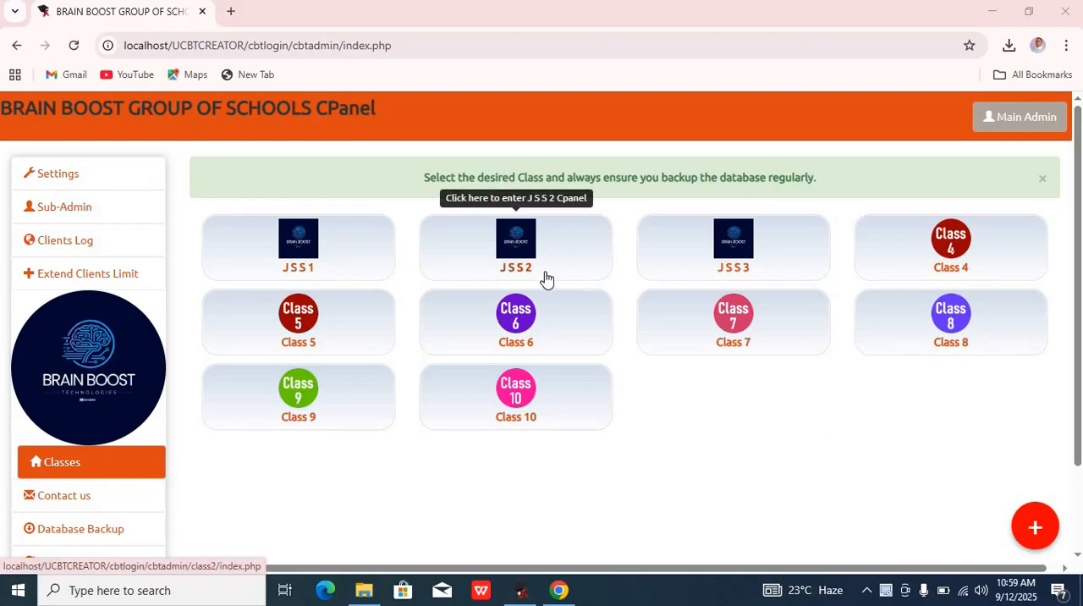
Step: Open the J S S 3 class panel and go to its Access PIN section
{"action": "left_click", "coordinate": [758, 275]}
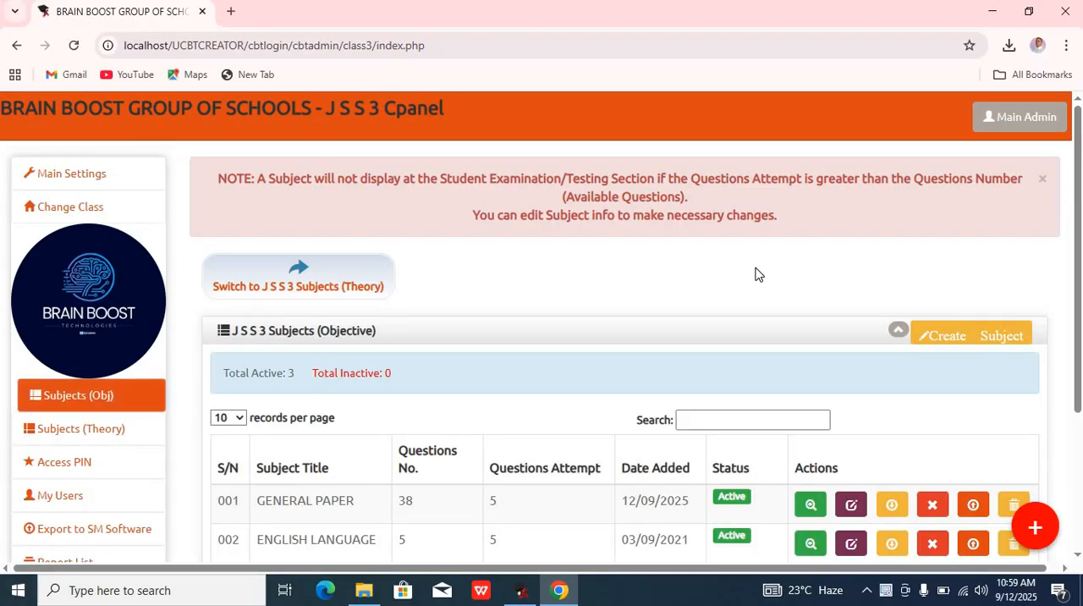
{"action": "left_click", "coordinate": [118, 469]}
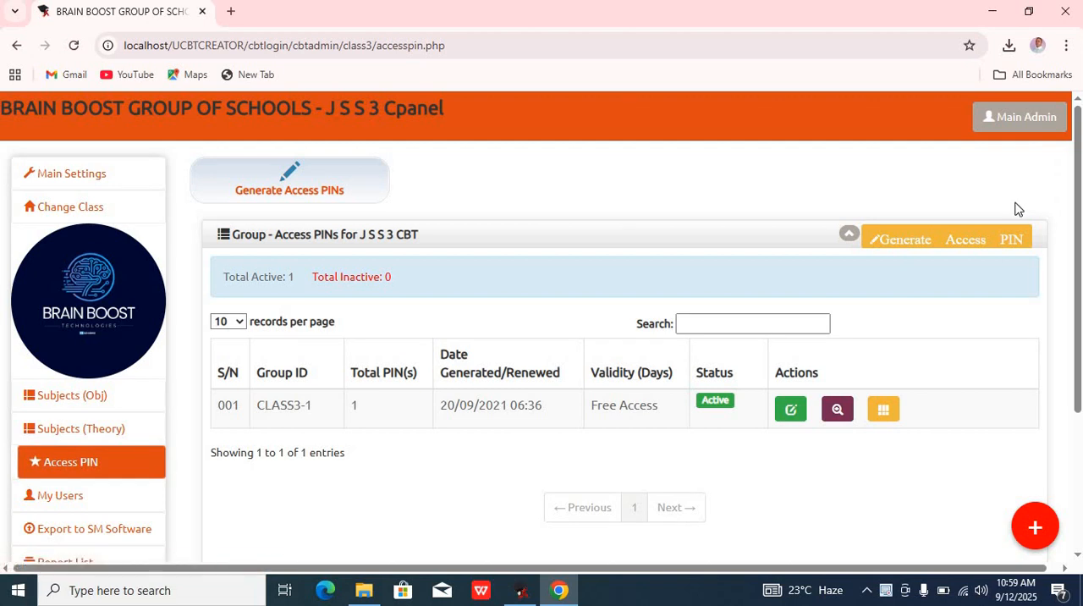
Step: Start generating access PINs and set the number of PINs to 3
{"action": "left_click", "coordinate": [980, 245]}
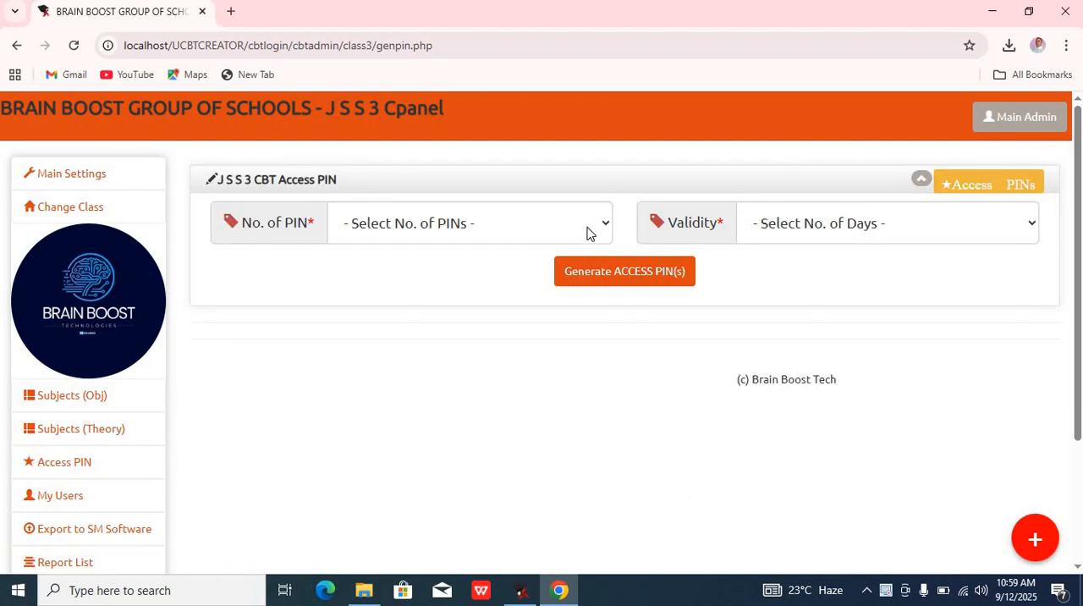
{"action": "left_click", "coordinate": [545, 230]}
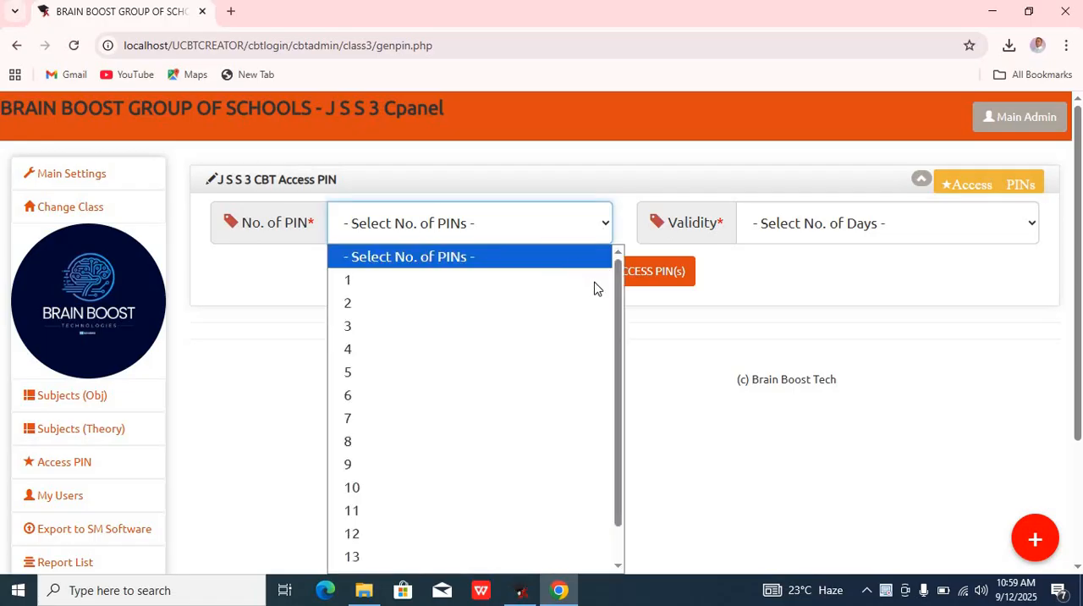
{"action": "left_click_drag", "start_coordinate": [623, 307], "coordinate": [619, 388]}
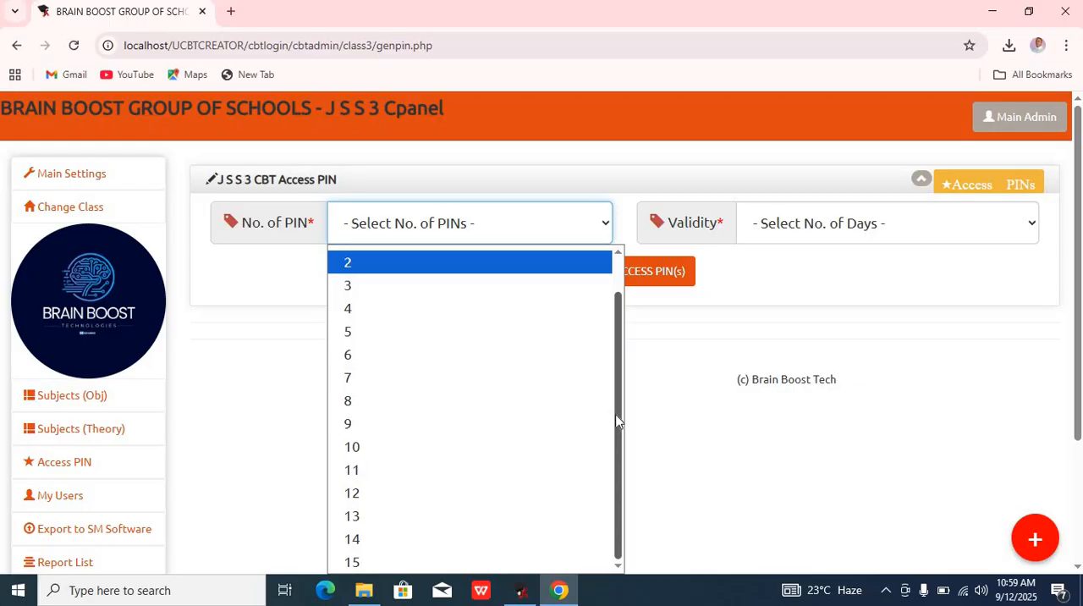
{"action": "left_click_drag", "start_coordinate": [616, 412], "coordinate": [613, 294]}
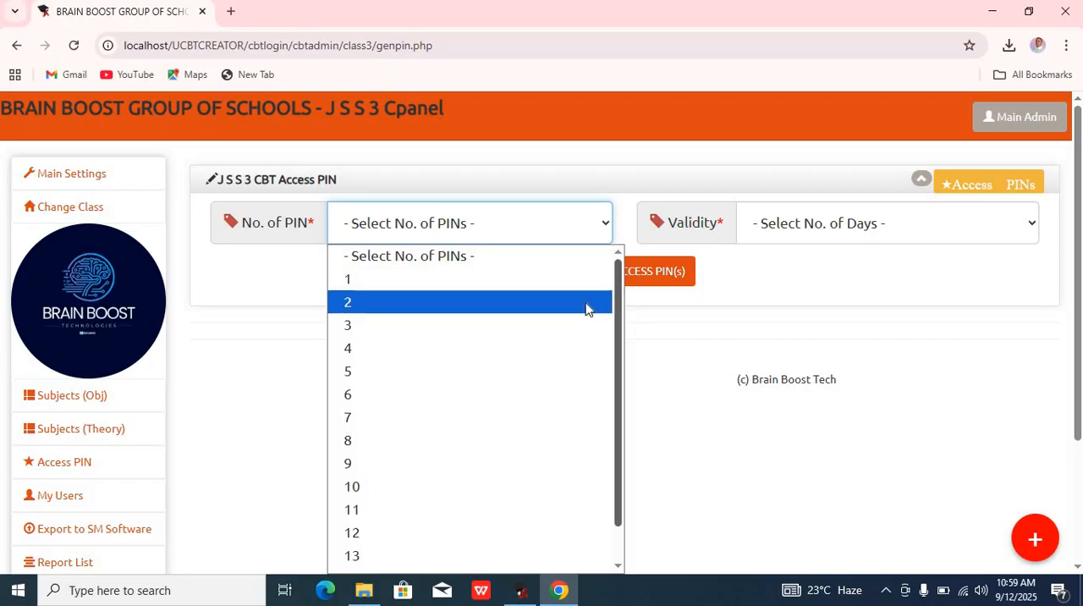
{"action": "scroll", "coordinate": [527, 323], "scroll_direction": "down", "scroll_amount": 1}
{"action": "left_click", "coordinate": [448, 305]}
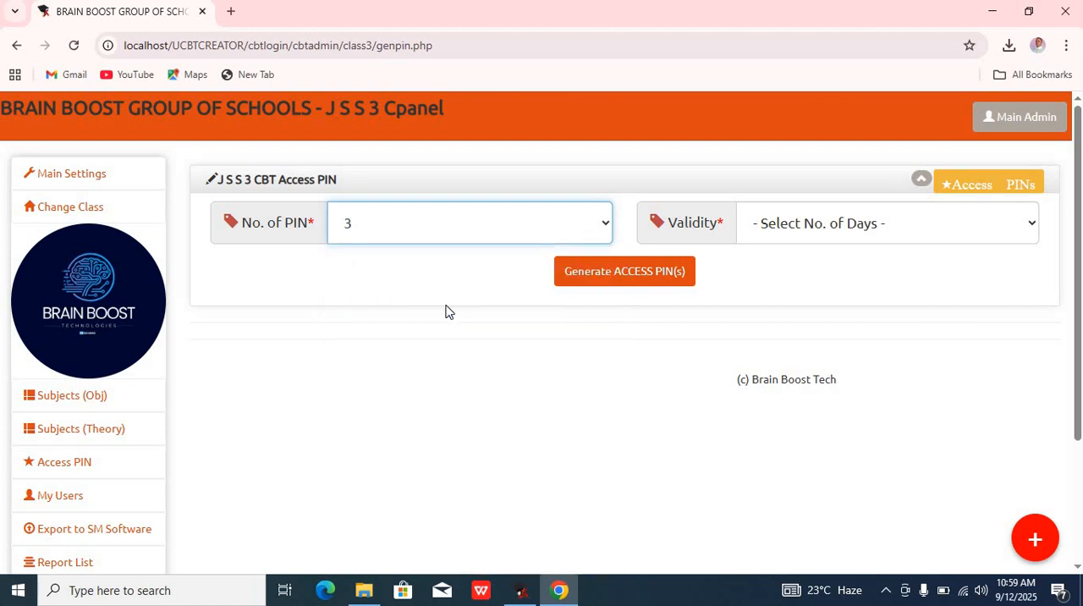
Step: Set the validity to 30days and confirm generating the access PINs
{"action": "left_click", "coordinate": [876, 229]}
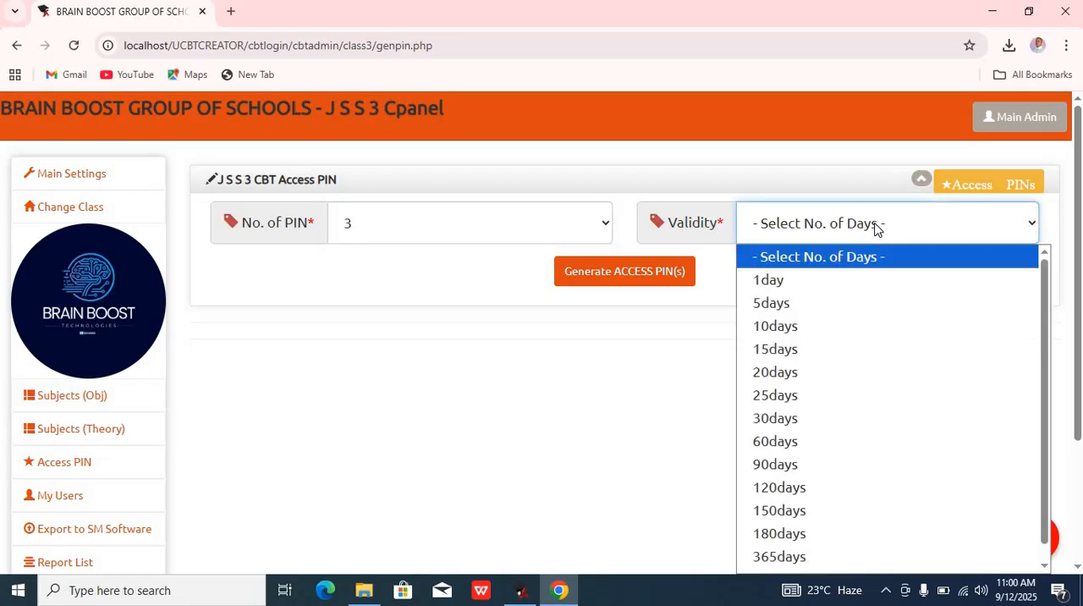
{"action": "left_click_drag", "start_coordinate": [1044, 339], "coordinate": [1042, 354]}
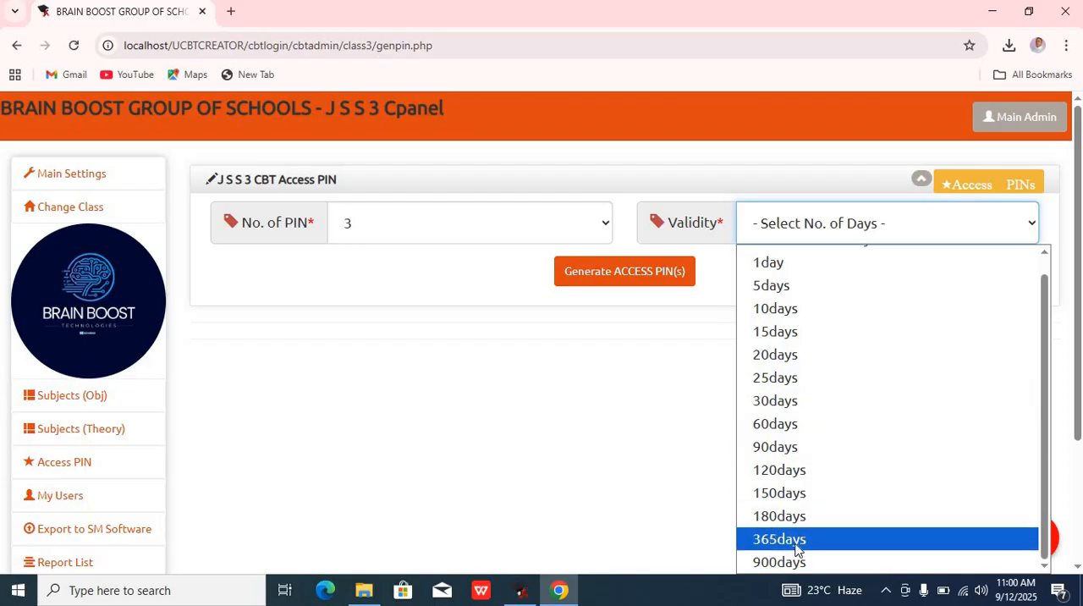
{"action": "left_click", "coordinate": [773, 401]}
{"action": "left_click", "coordinate": [634, 277]}
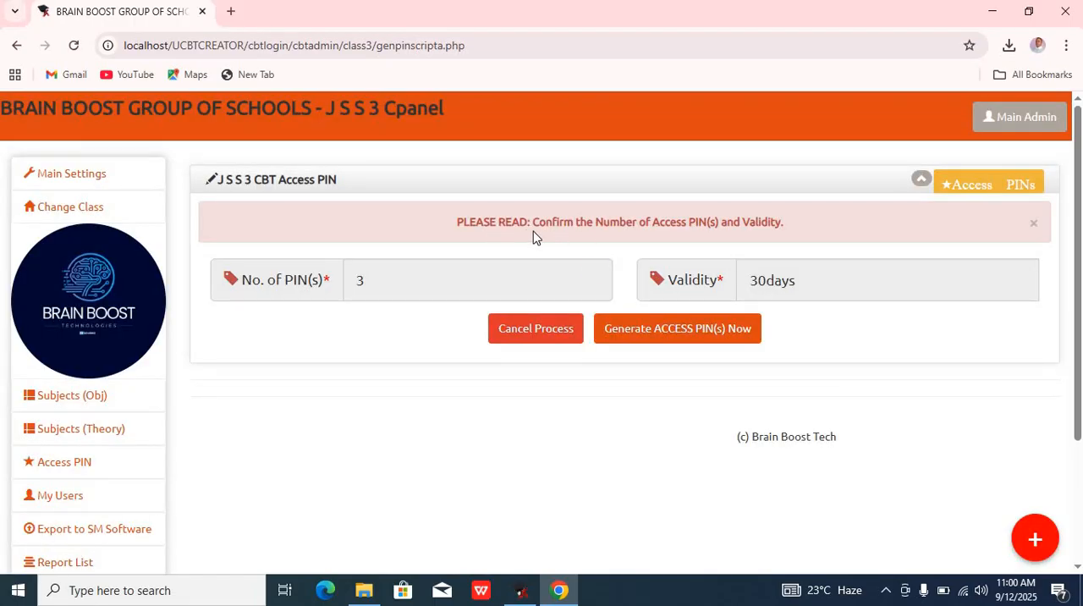
{"action": "left_click", "coordinate": [647, 338]}
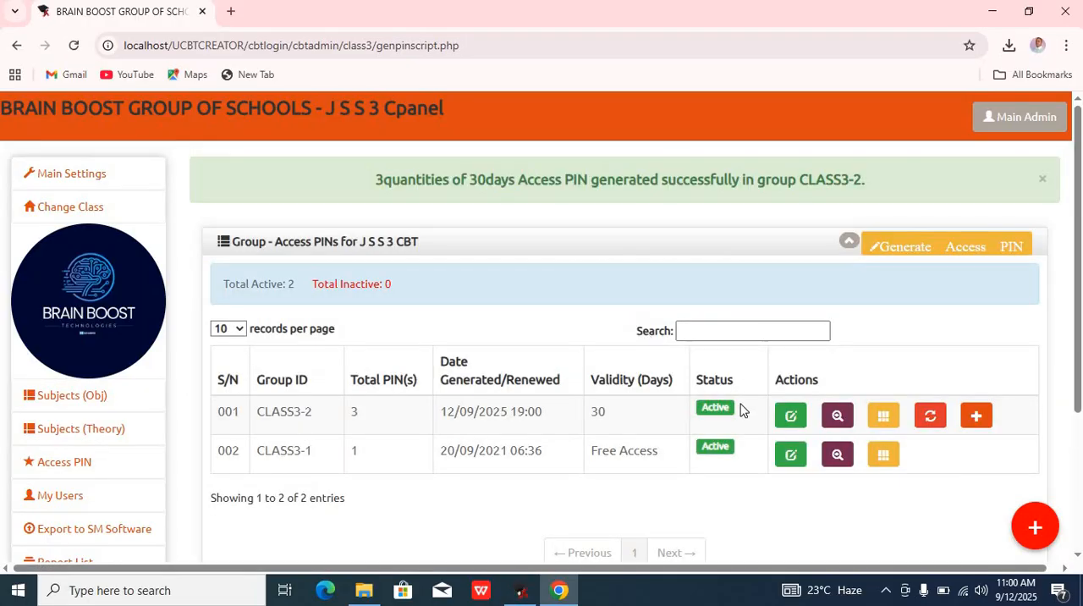
Step: Open the new CLASS3-2 group's first PIN for editing, browse for a photo without choosing one, and save the details
{"action": "left_click", "coordinate": [838, 420]}
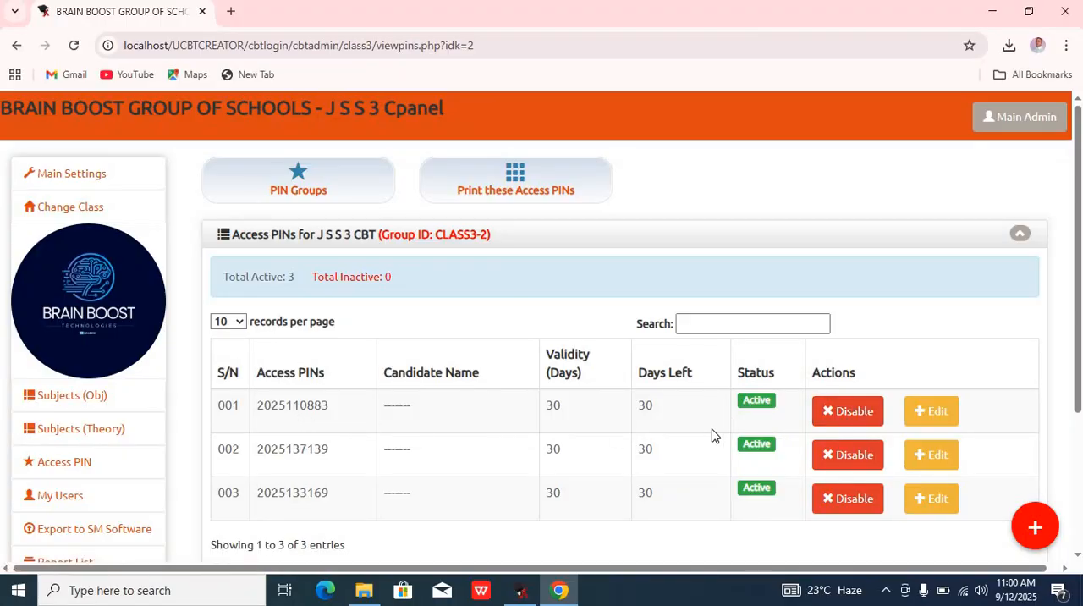
{"action": "left_click", "coordinate": [938, 421]}
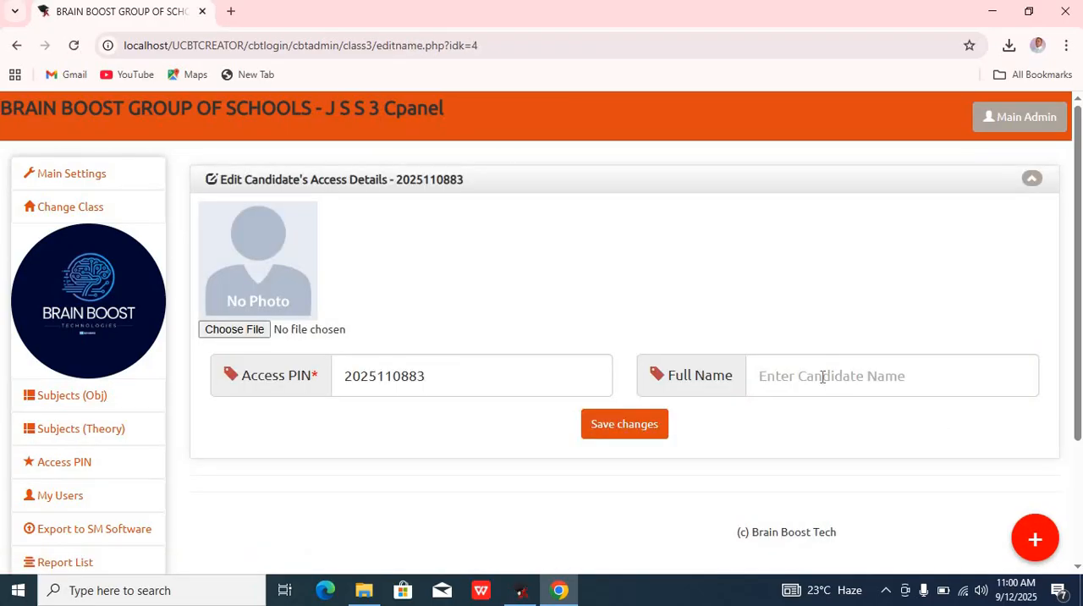
{"action": "left_click", "coordinate": [822, 377]}
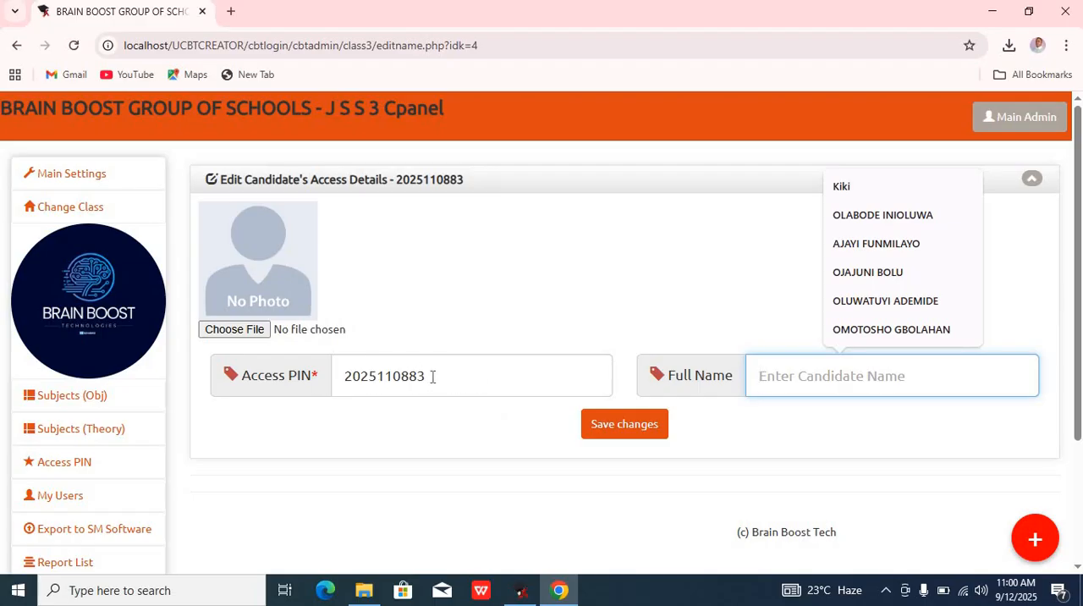
{"action": "left_click", "coordinate": [256, 330]}
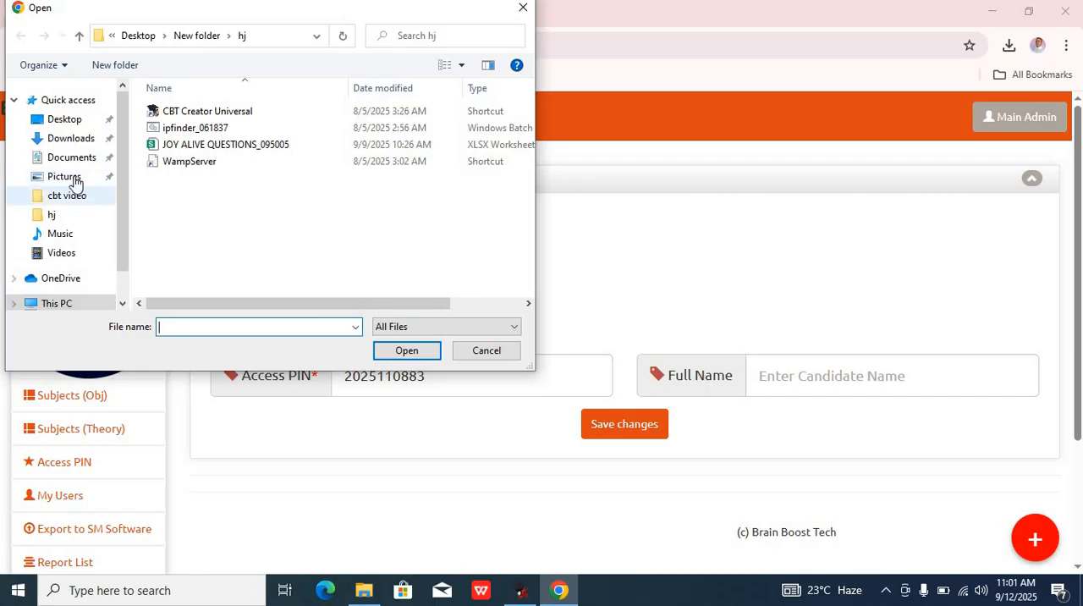
{"action": "left_click", "coordinate": [488, 350]}
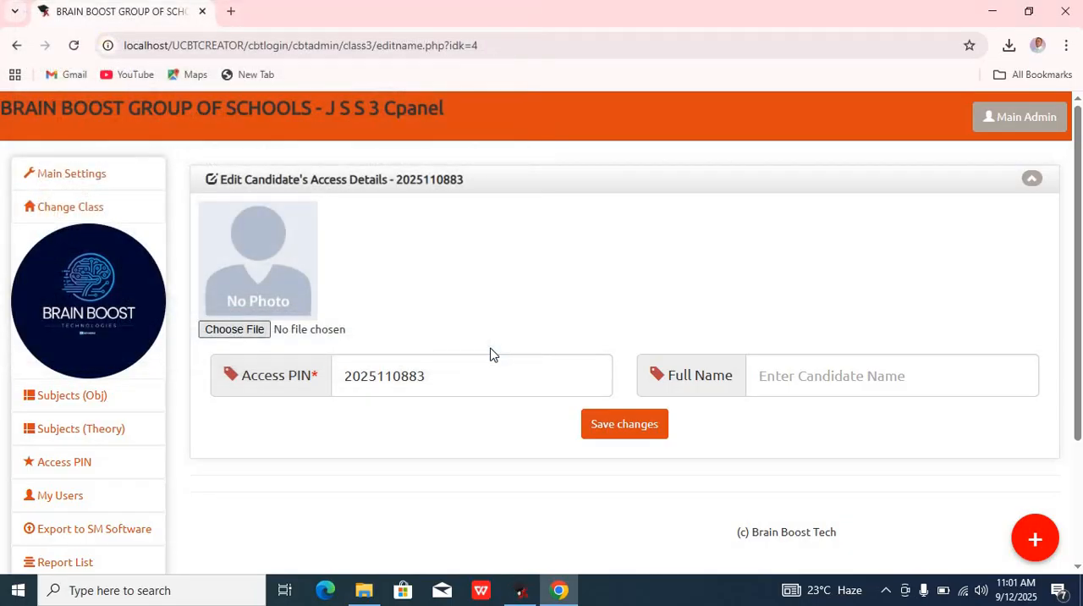
{"action": "left_click", "coordinate": [641, 439]}
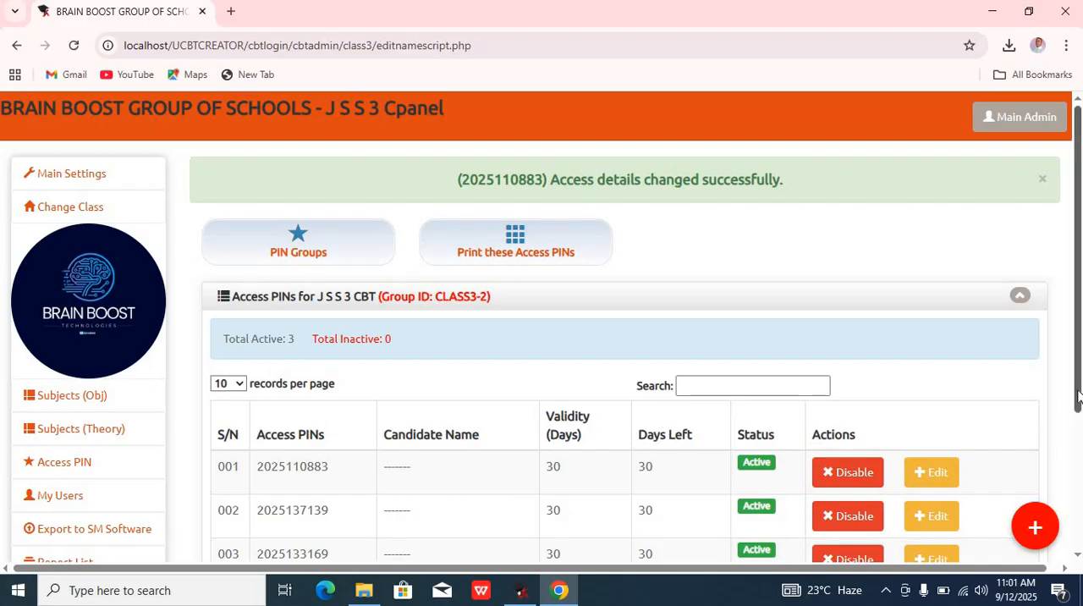
Step: Open customization for the CLASS3-2 PIN group and set the objective time to 30minutes
{"action": "left_click_drag", "start_coordinate": [1078, 398], "coordinate": [1078, 432]}
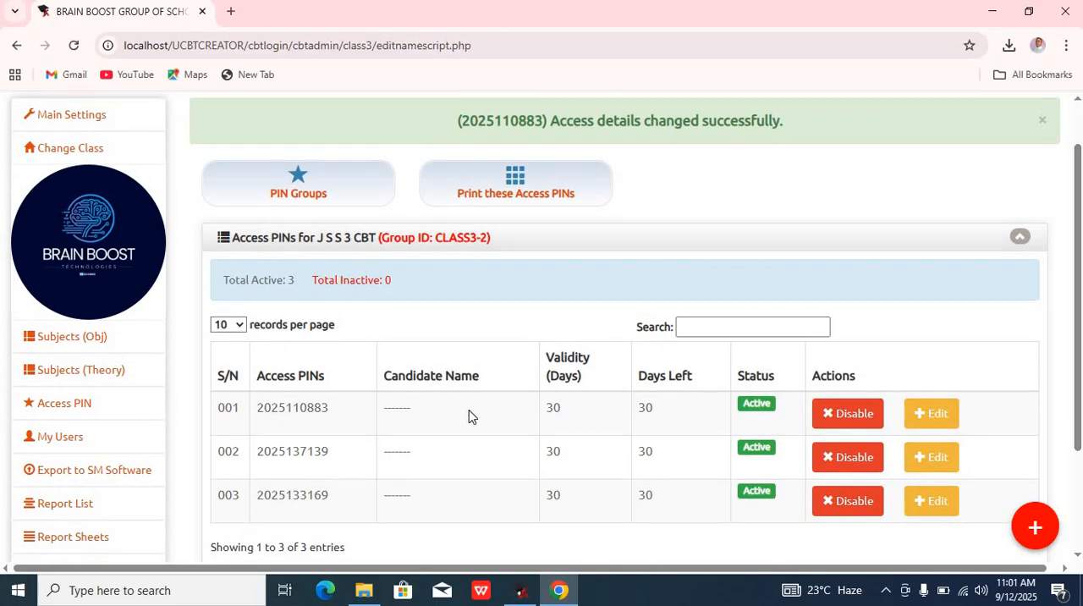
{"action": "left_click", "coordinate": [76, 408]}
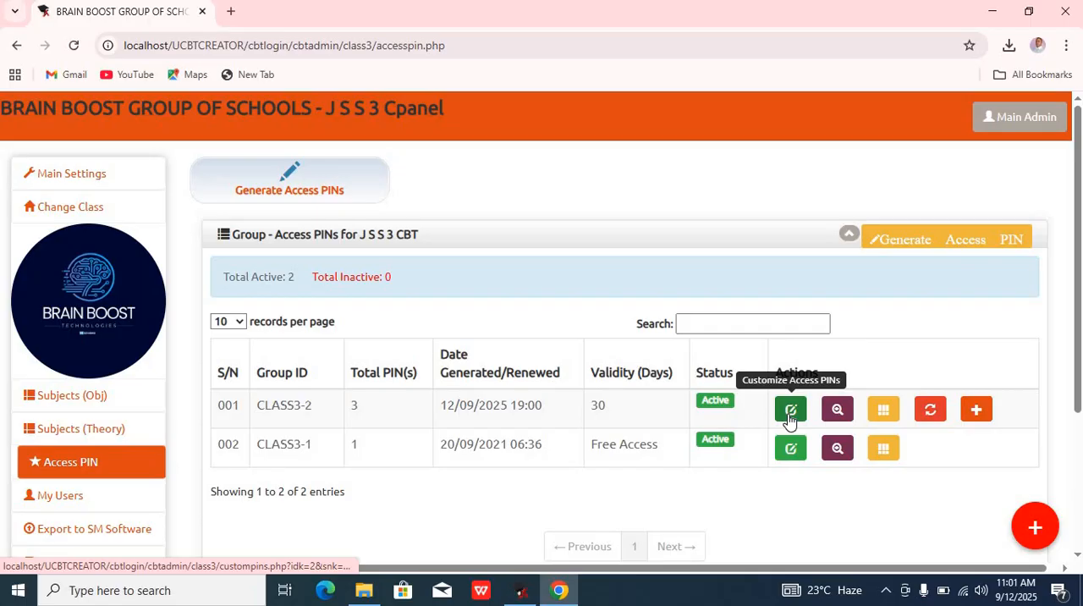
{"action": "left_click", "coordinate": [790, 411]}
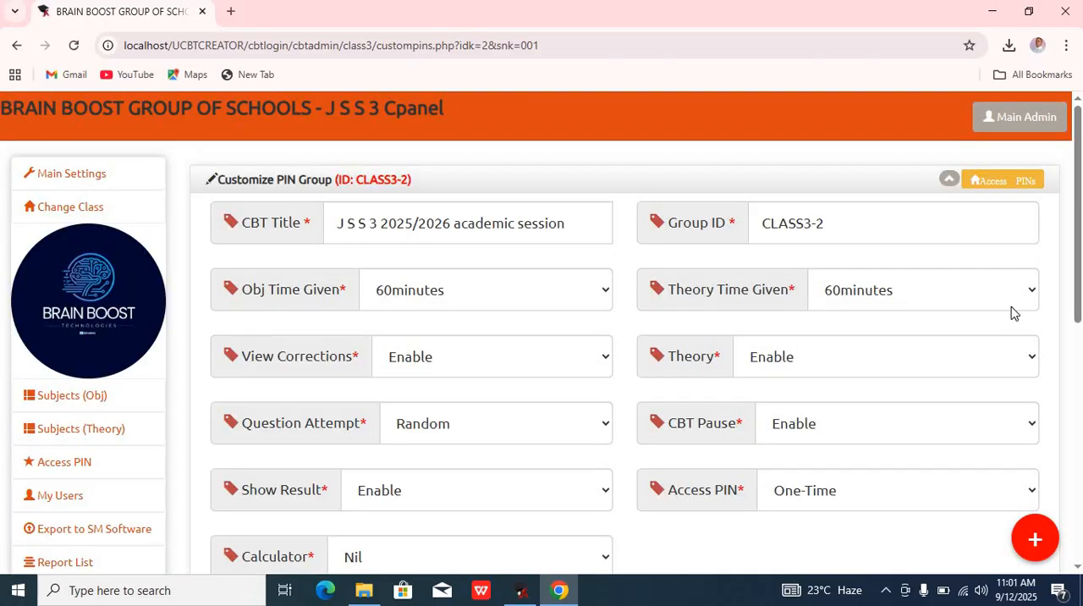
{"action": "scroll", "coordinate": [1079, 296], "scroll_direction": "down", "scroll_amount": 1}
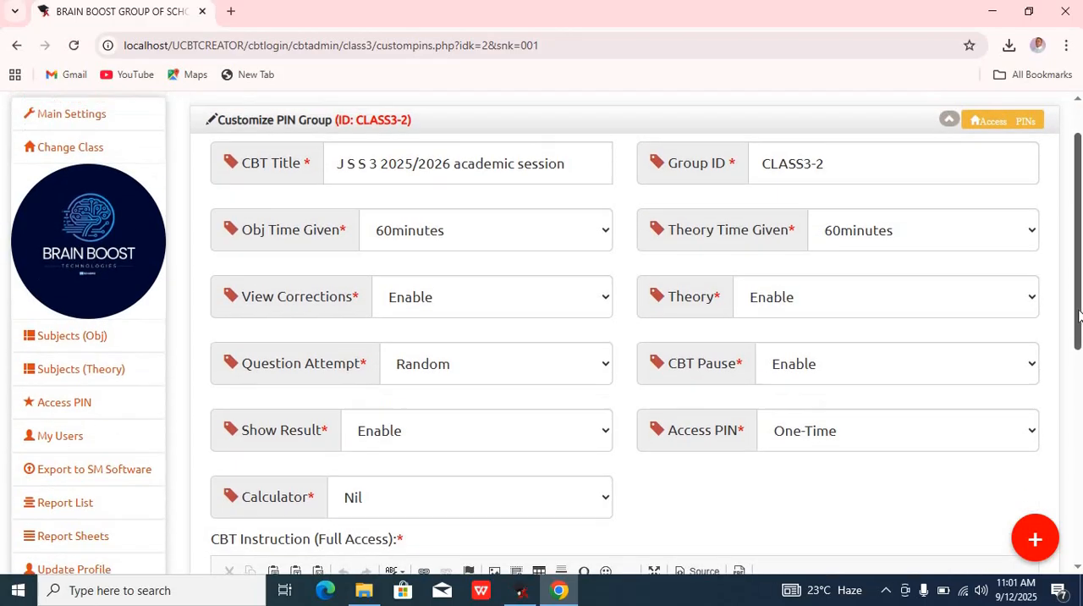
{"action": "scroll", "coordinate": [1078, 296], "scroll_direction": "up", "scroll_amount": 1}
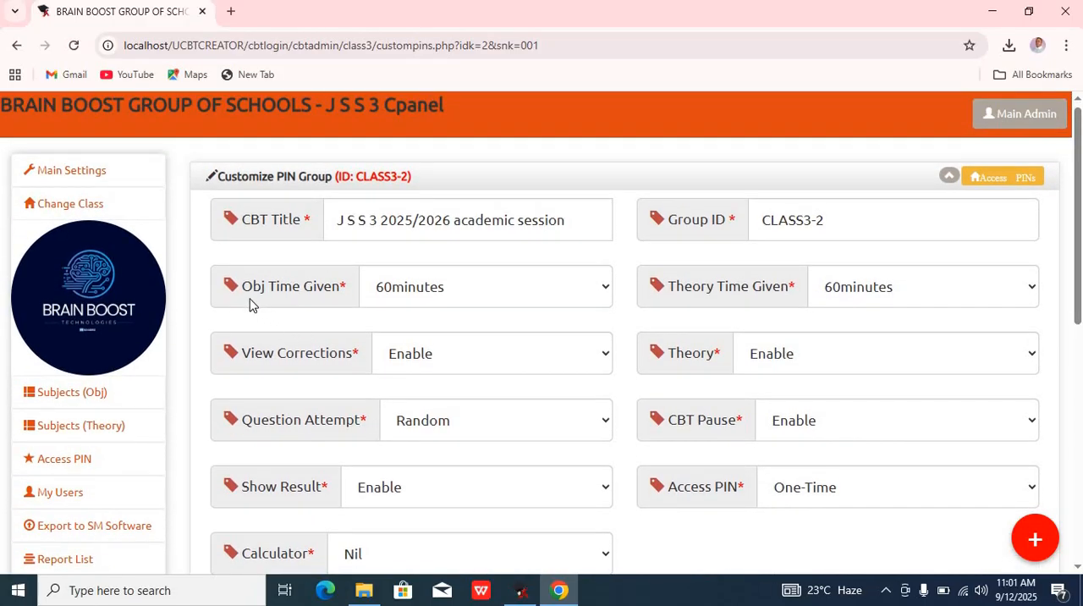
{"action": "left_click", "coordinate": [475, 297]}
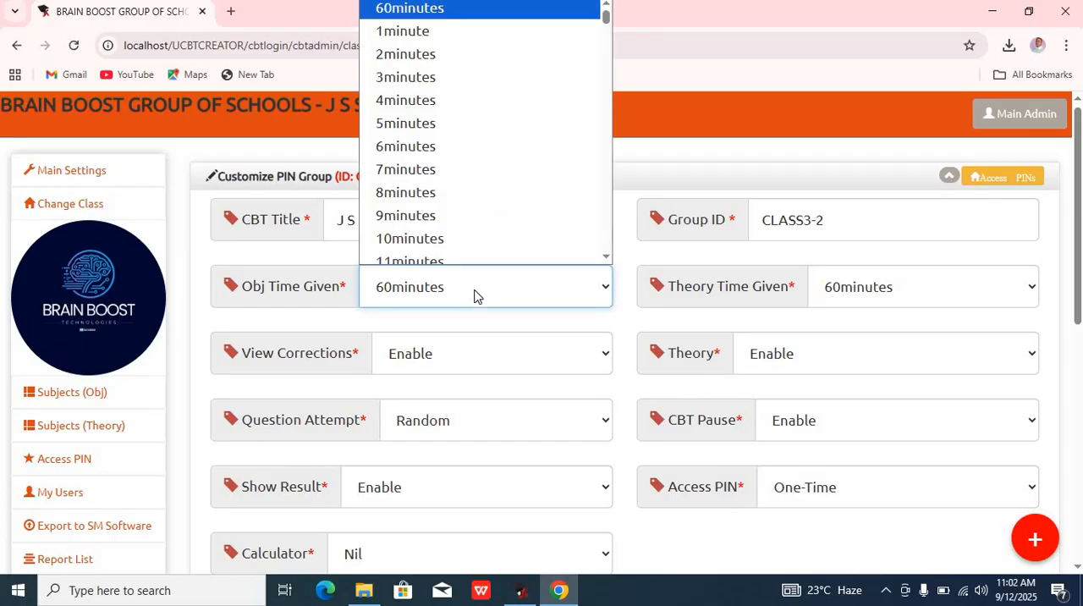
{"action": "key", "text": "Down"}
{"action": "key", "text": "Down"}
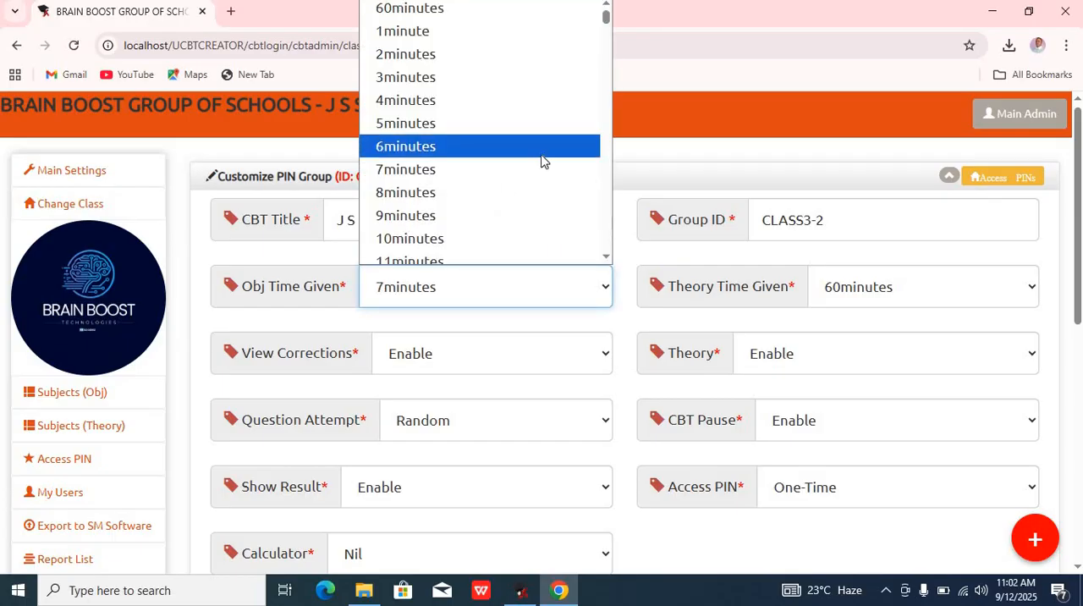
{"action": "key", "text": "Down"}
{"action": "key", "text": "Down"}
{"action": "key", "text": "Down"}
{"action": "key", "text": "Down"}
{"action": "key", "text": "Down"}
{"action": "key", "text": "Down"}
{"action": "key", "text": "Down"}
{"action": "key", "text": "Down"}
{"action": "key", "text": "Down"}
{"action": "key", "text": "Down"}
{"action": "key", "text": "Down"}
{"action": "key", "text": "Down"}
{"action": "key", "text": "Down"}
{"action": "key", "text": "Down"}
{"action": "key", "text": "Down"}
{"action": "key", "text": "Down"}
{"action": "key", "text": "Down"}
{"action": "key", "text": "Down"}
{"action": "key", "text": "Down"}
{"action": "key", "text": "Down"}
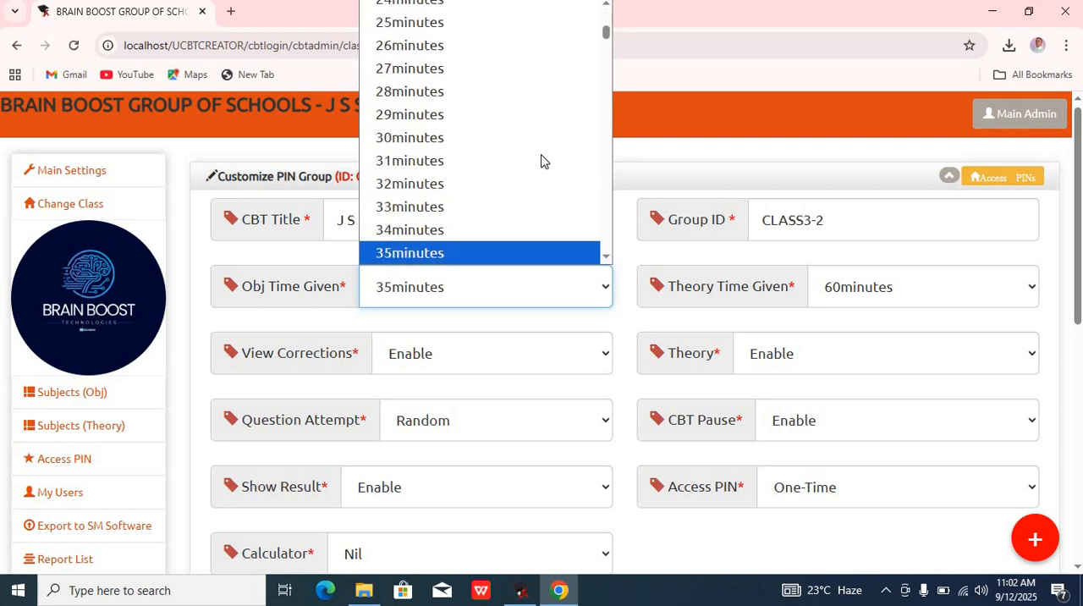
{"action": "key", "text": "Up"}
{"action": "key", "text": "Up"}
{"action": "key", "text": "Up"}
{"action": "key", "text": "Up"}
{"action": "key", "text": "Up"}
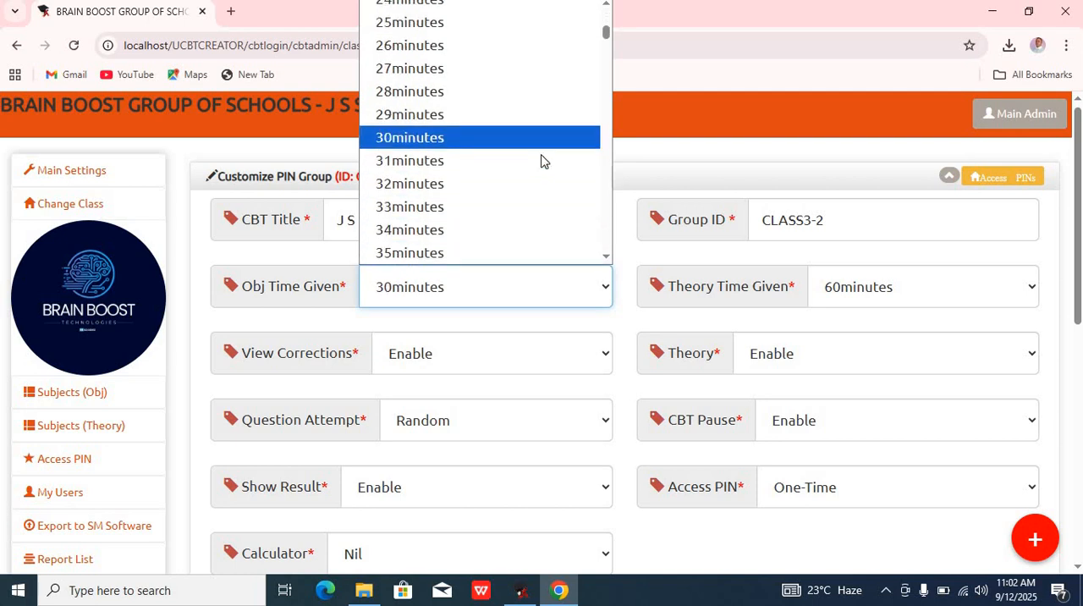
{"action": "key", "text": "Return"}
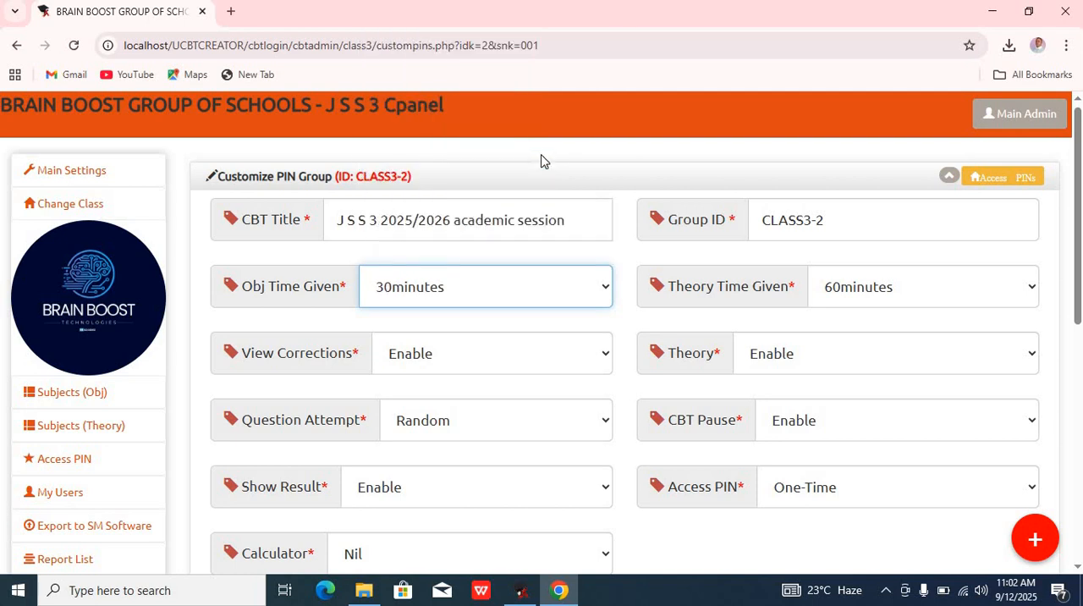
Step: Set both View Corrections and Show Result to Disable for the group
{"action": "left_click", "coordinate": [499, 363]}
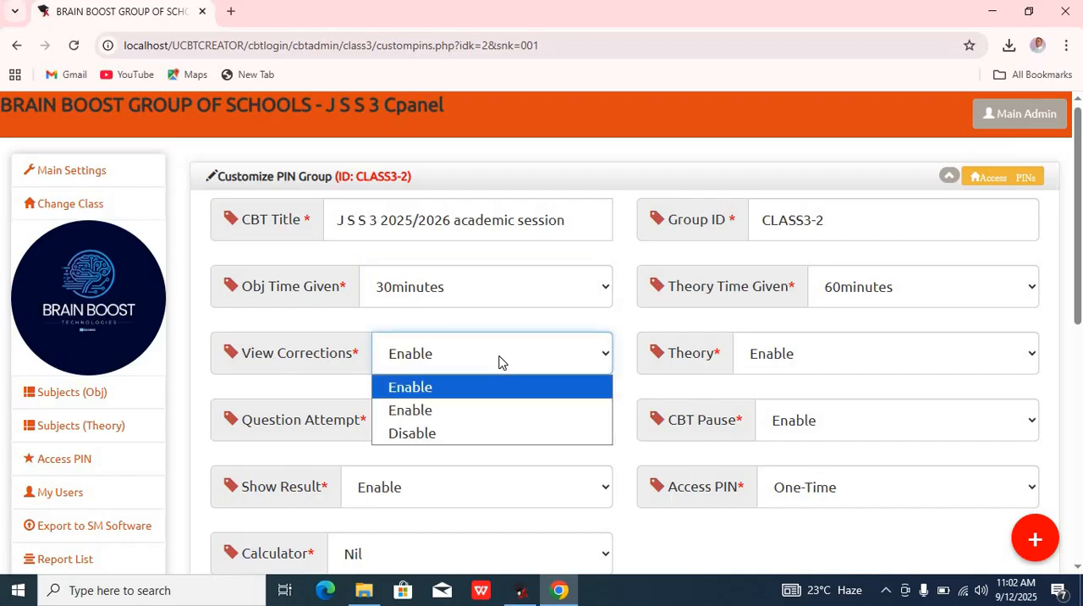
{"action": "left_click", "coordinate": [426, 434]}
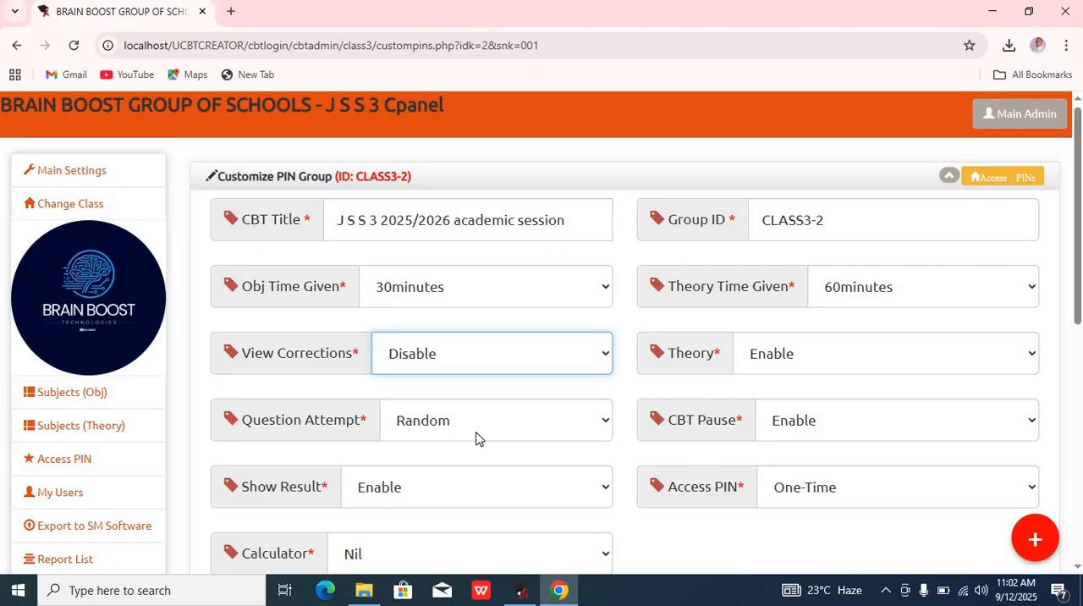
{"action": "left_click", "coordinate": [457, 491]}
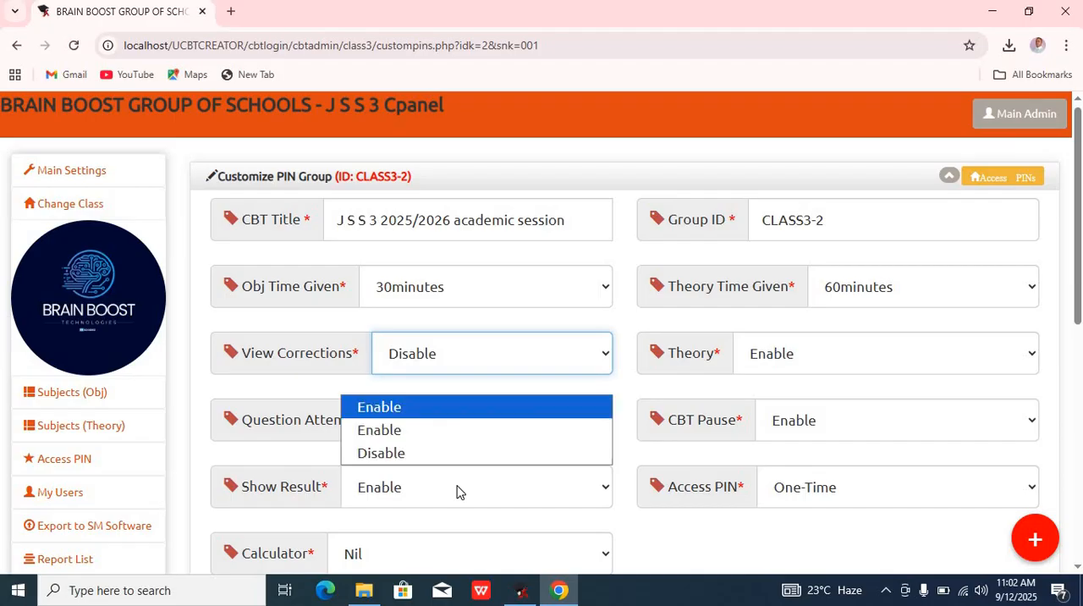
{"action": "left_click", "coordinate": [401, 455]}
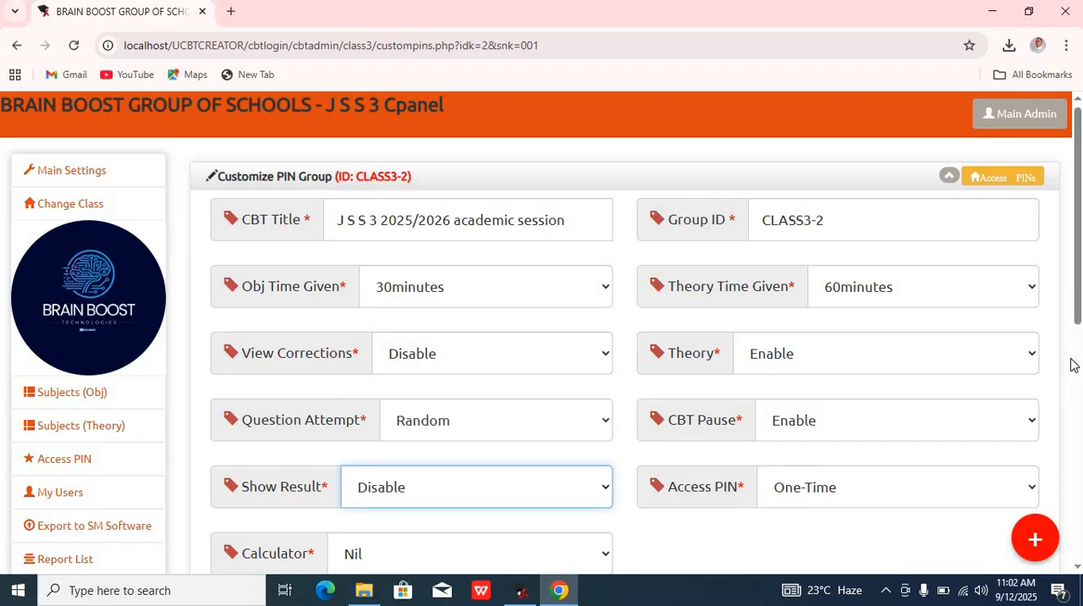
Step: Set the Calculator option to Nil
{"action": "left_click_drag", "start_coordinate": [1077, 319], "coordinate": [1077, 399]}
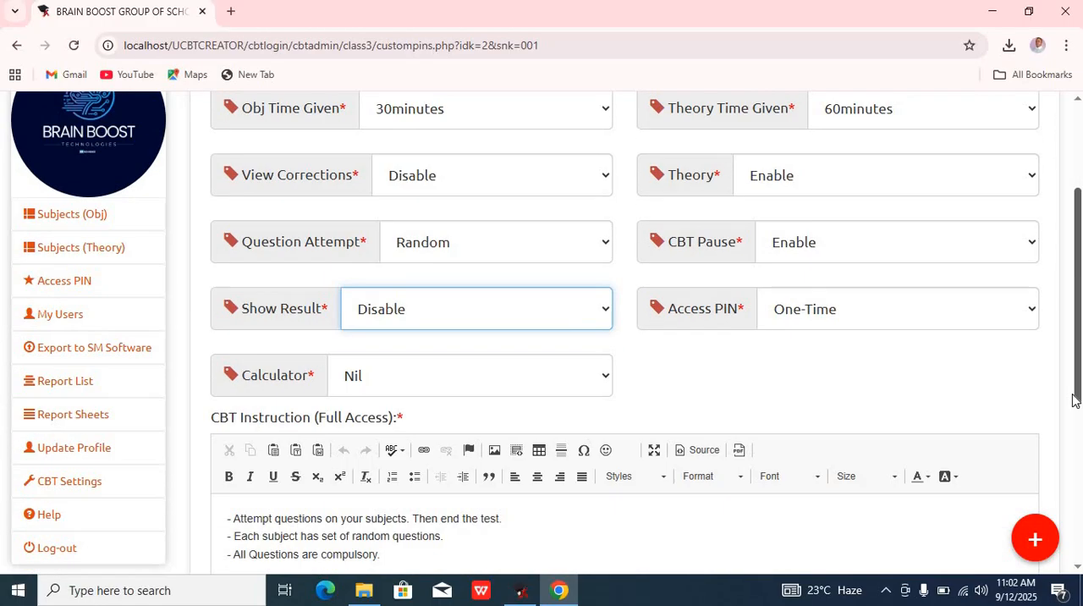
{"action": "left_click", "coordinate": [566, 390]}
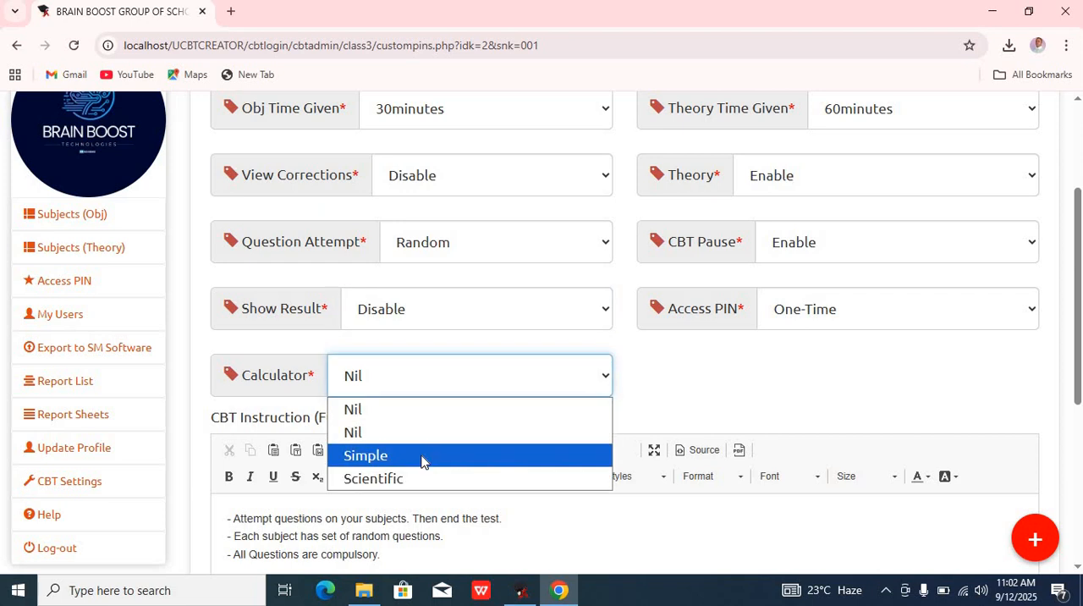
{"action": "left_click", "coordinate": [381, 423]}
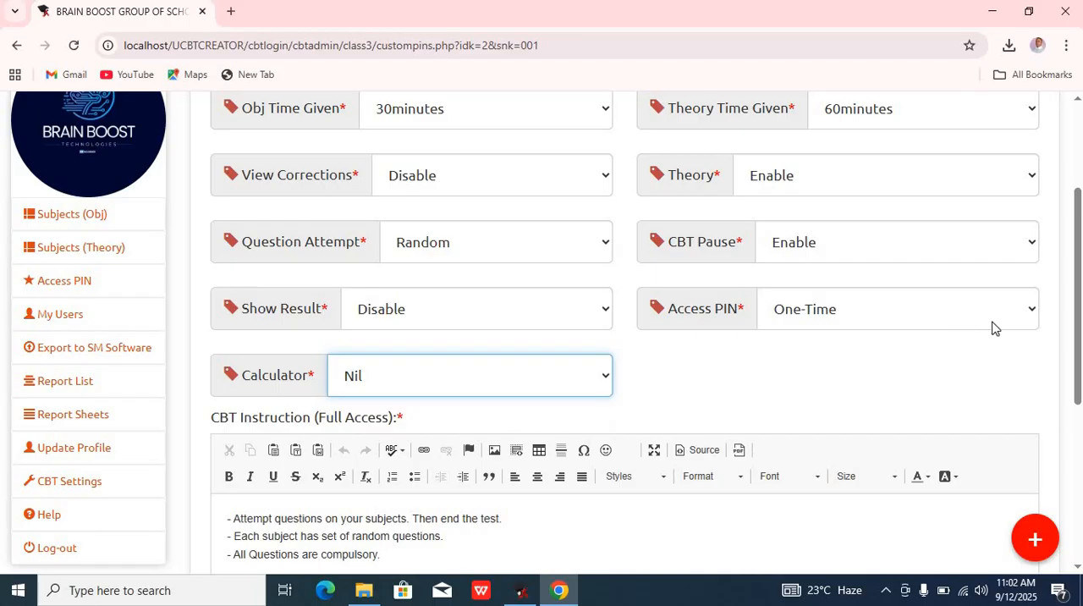
{"action": "left_click_drag", "start_coordinate": [1080, 242], "coordinate": [1068, 110]}
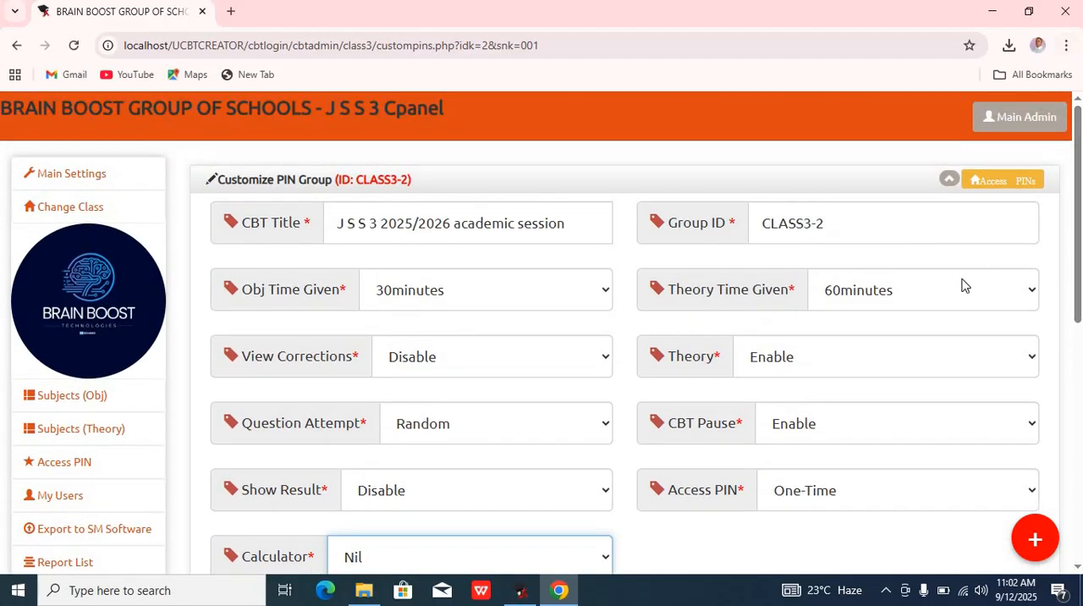
Step: Set both Theory and CBT Pause to Disable for the PIN group
{"action": "left_click", "coordinate": [846, 363]}
{"action": "left_click", "coordinate": [777, 436]}
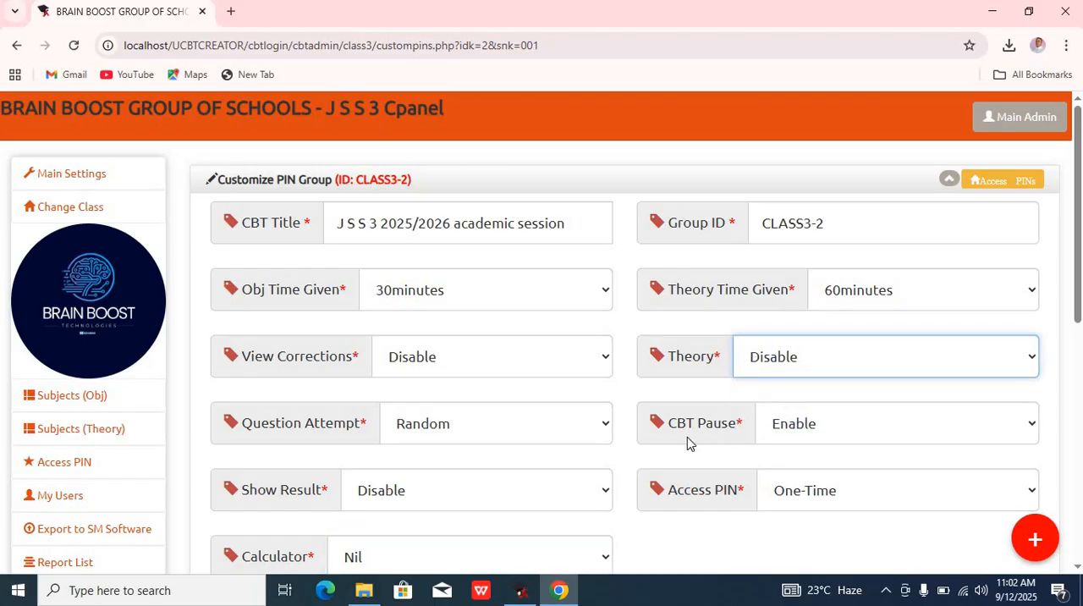
{"action": "left_click", "coordinate": [835, 436]}
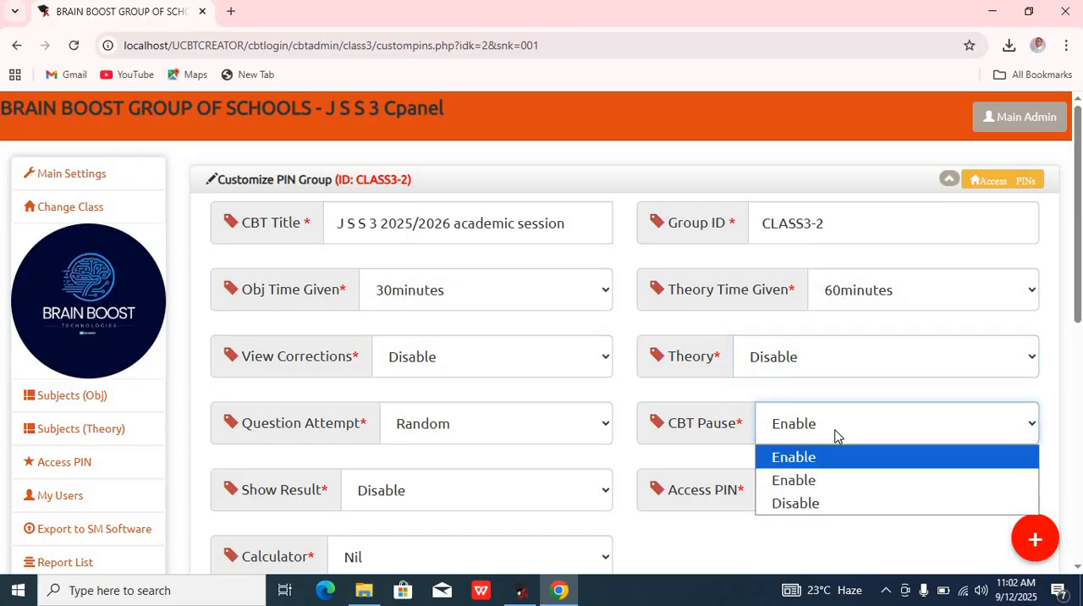
{"action": "left_click", "coordinate": [811, 504]}
Step: Change the group's Access PIN type to Renewable
{"action": "left_click", "coordinate": [877, 502]}
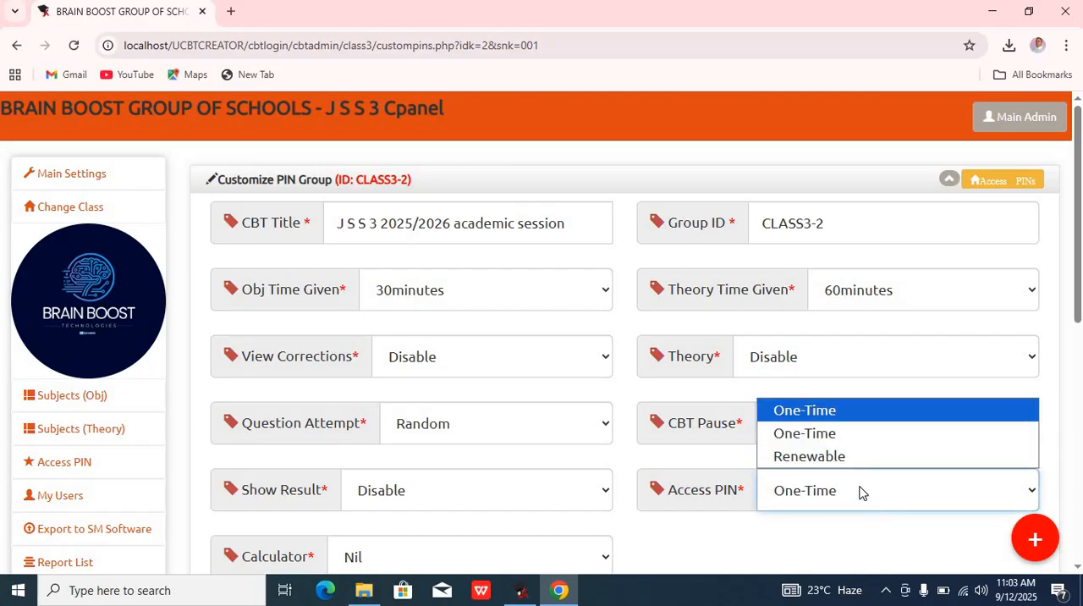
{"action": "left_click", "coordinate": [827, 472]}
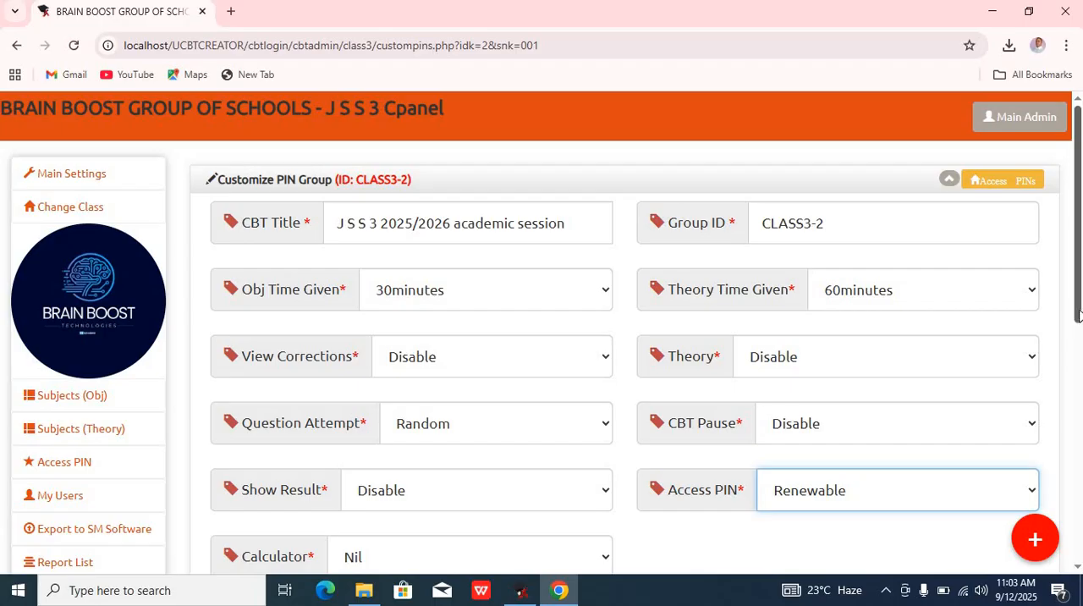
Step: Remove MATHEMATICS and ENGLISH LANGUAGE from the group's selected subjects
{"action": "left_click_drag", "start_coordinate": [1078, 315], "coordinate": [1079, 347]}
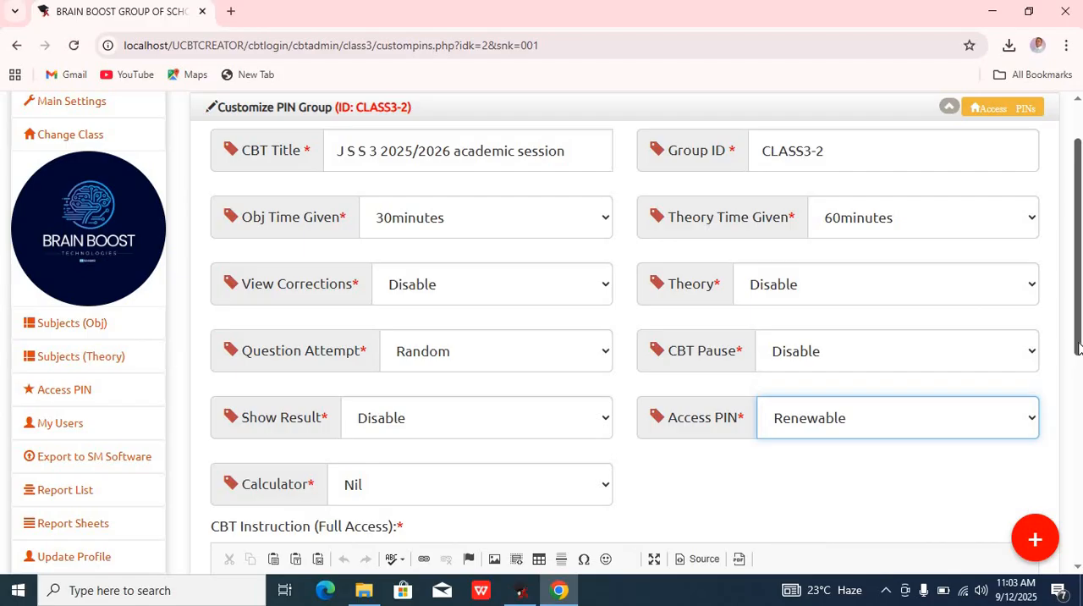
{"action": "left_click_drag", "start_coordinate": [1078, 347], "coordinate": [1079, 521]}
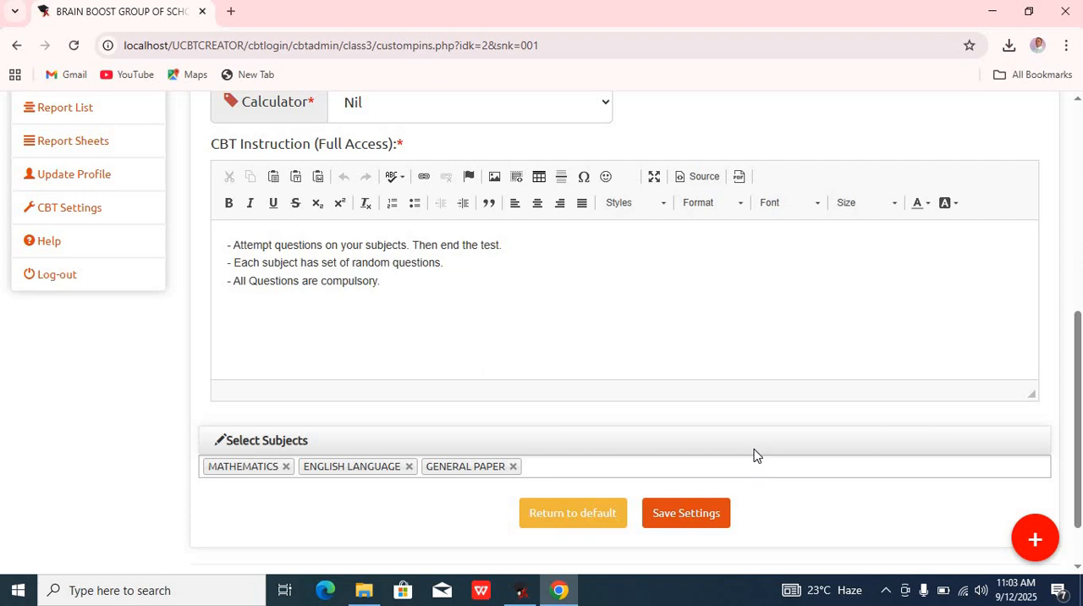
{"action": "left_click", "coordinate": [287, 467]}
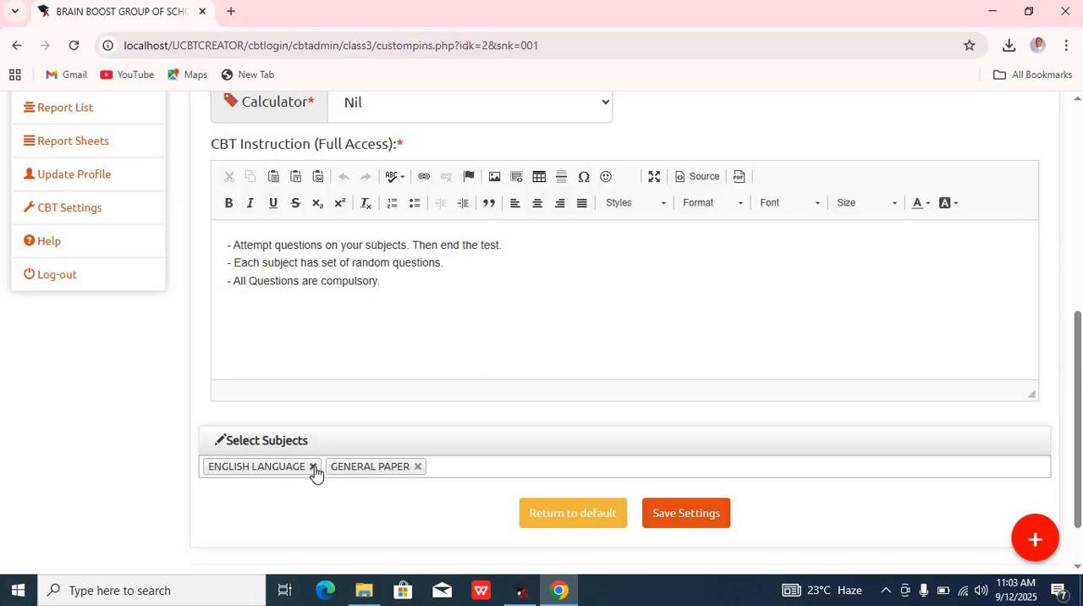
{"action": "left_click", "coordinate": [312, 468]}
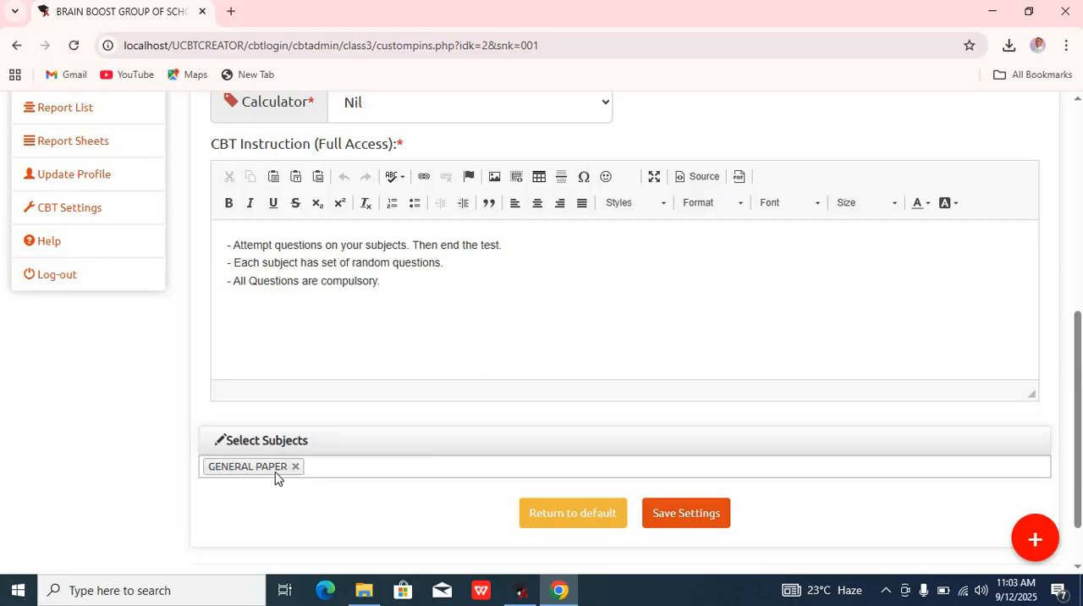
Step: Add MATHEMATICS back to the selected subjects
{"action": "left_click", "coordinate": [389, 471]}
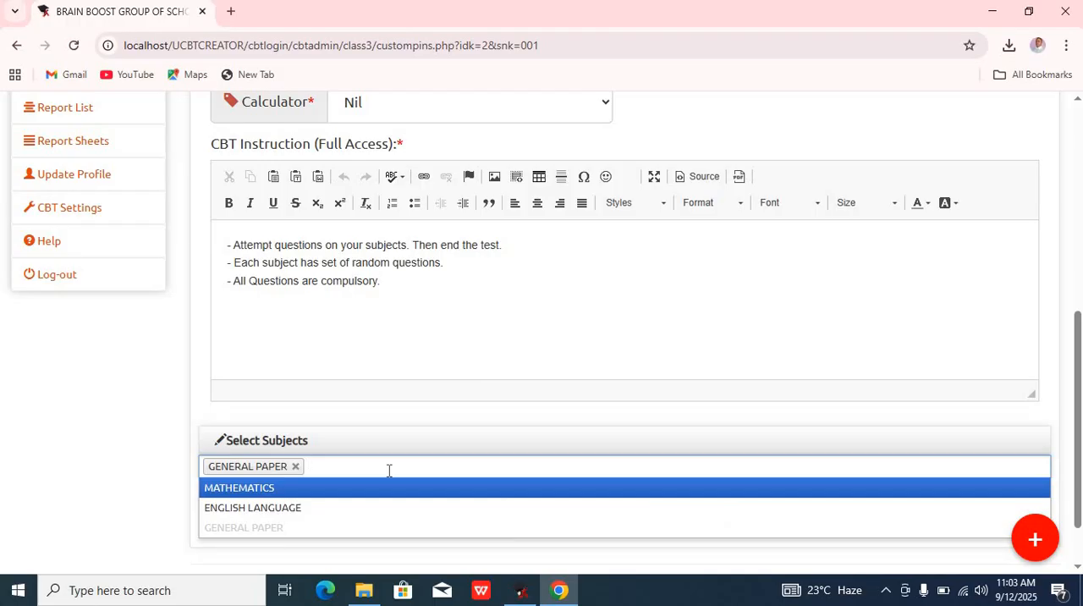
{"action": "left_click", "coordinate": [271, 490]}
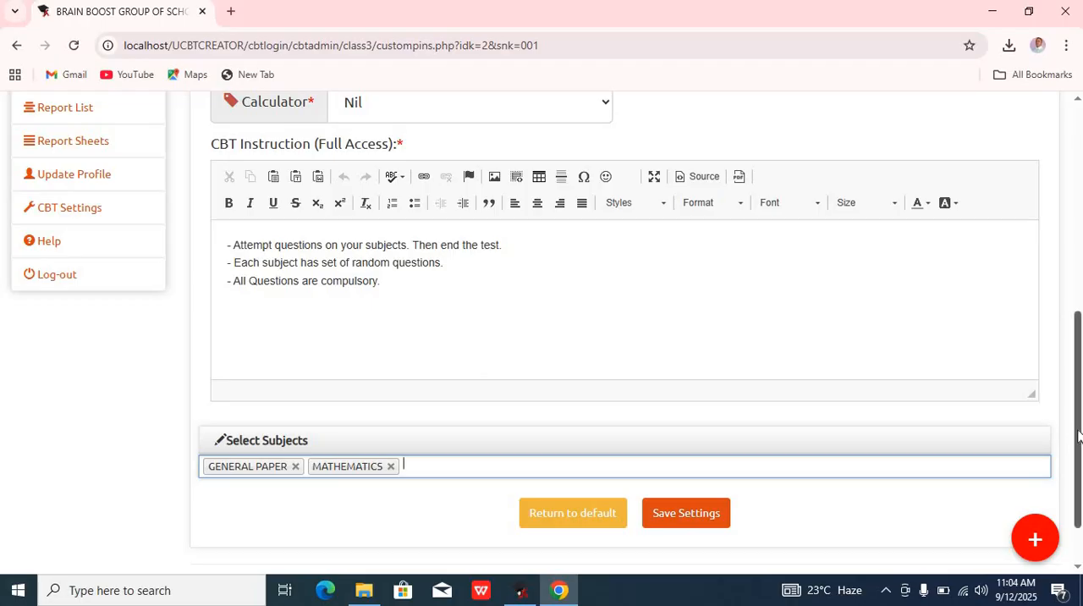
Step: Review the customized PIN group settings and selected subjects
{"action": "left_click_drag", "start_coordinate": [1077, 417], "coordinate": [1072, 194]}
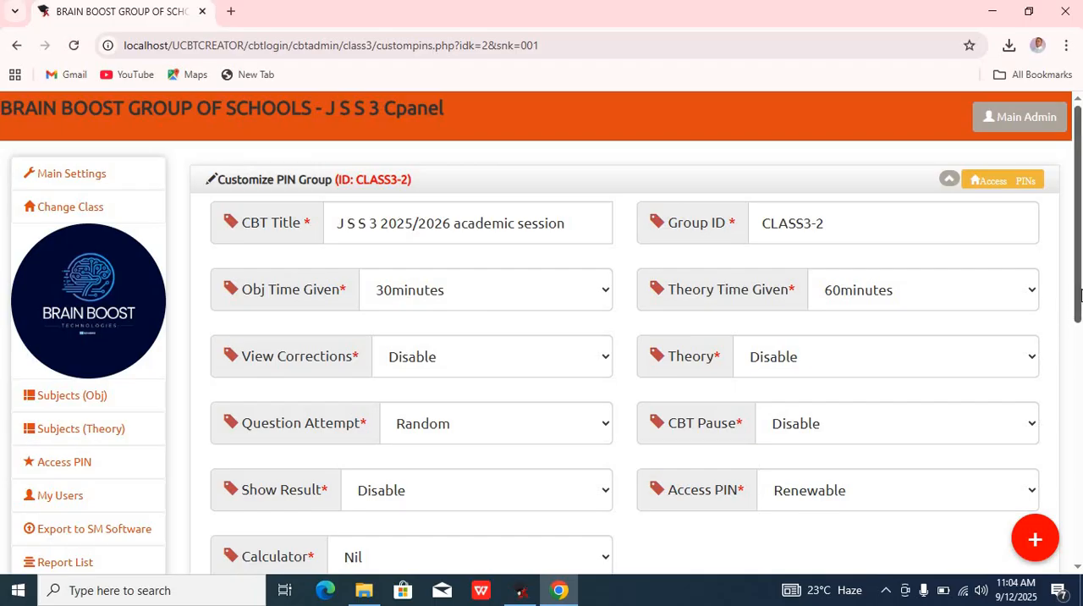
{"action": "left_click_drag", "start_coordinate": [1079, 305], "coordinate": [1080, 546]}
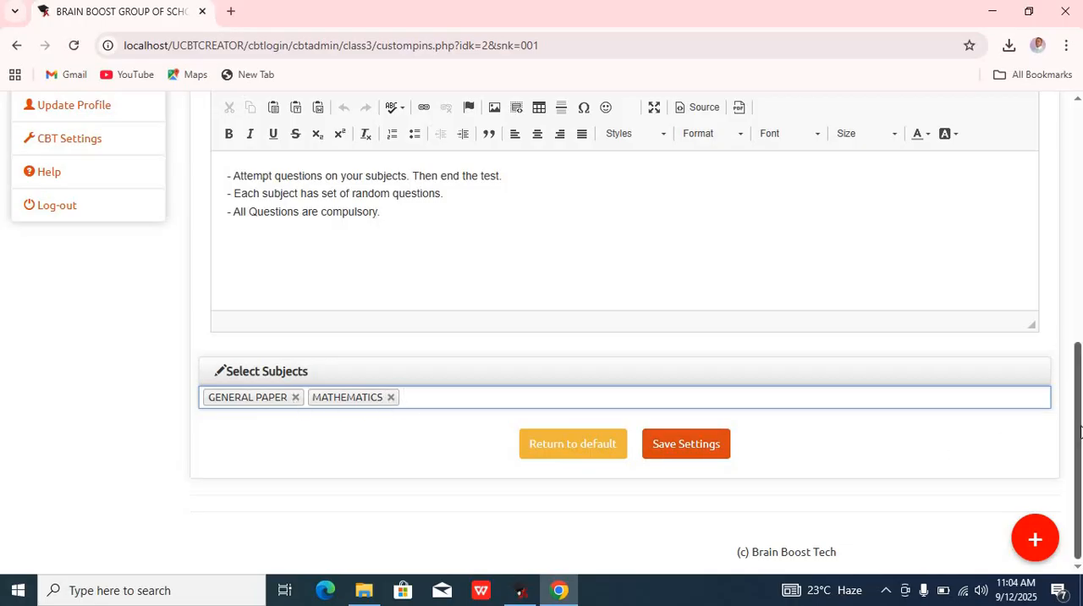
{"action": "left_click_drag", "start_coordinate": [1080, 432], "coordinate": [1065, 138]}
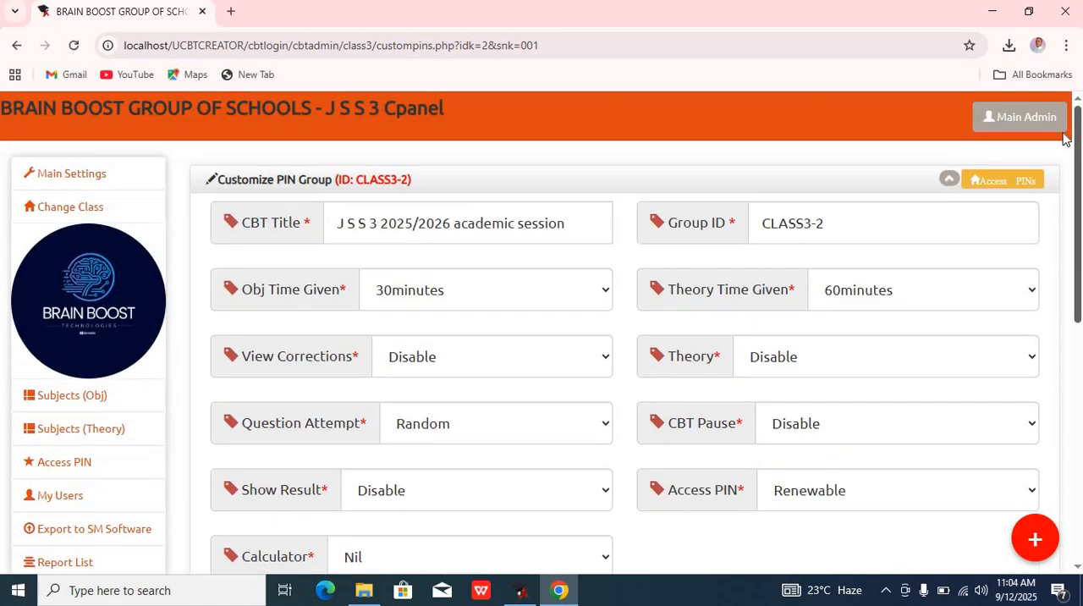
{"action": "left_click_drag", "start_coordinate": [1077, 184], "coordinate": [1025, 452]}
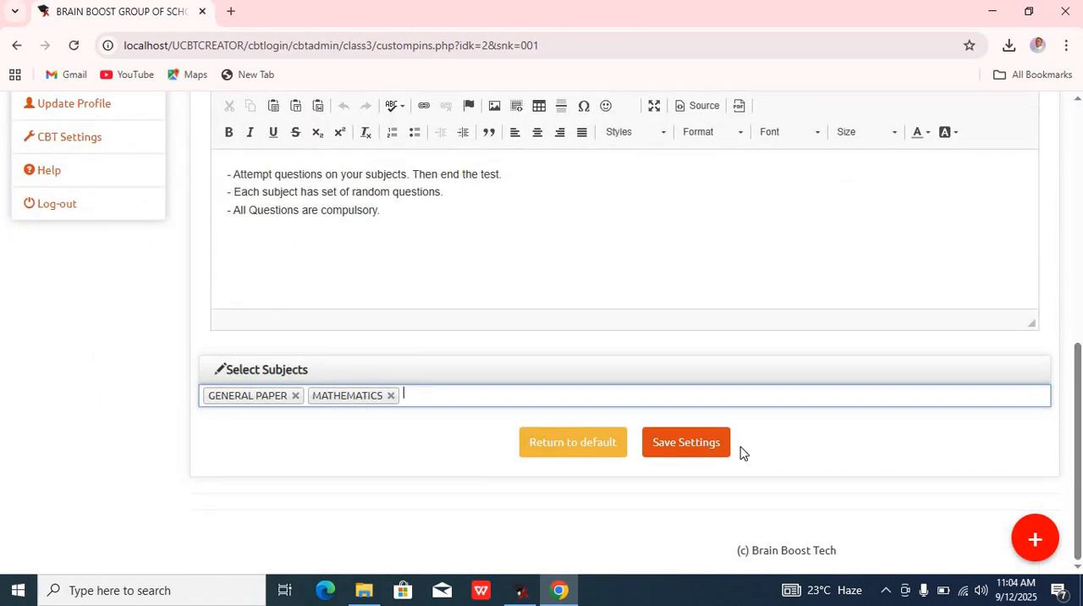
{"action": "left_click_drag", "start_coordinate": [1079, 423], "coordinate": [1050, 126]}
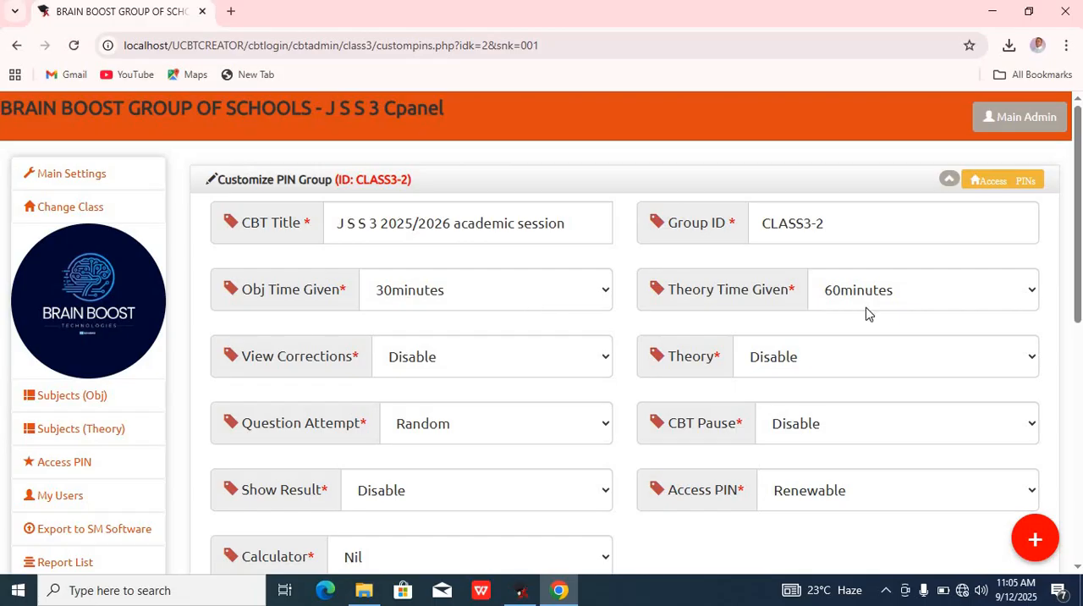
{"action": "left_click_drag", "start_coordinate": [1079, 313], "coordinate": [1054, 532]}
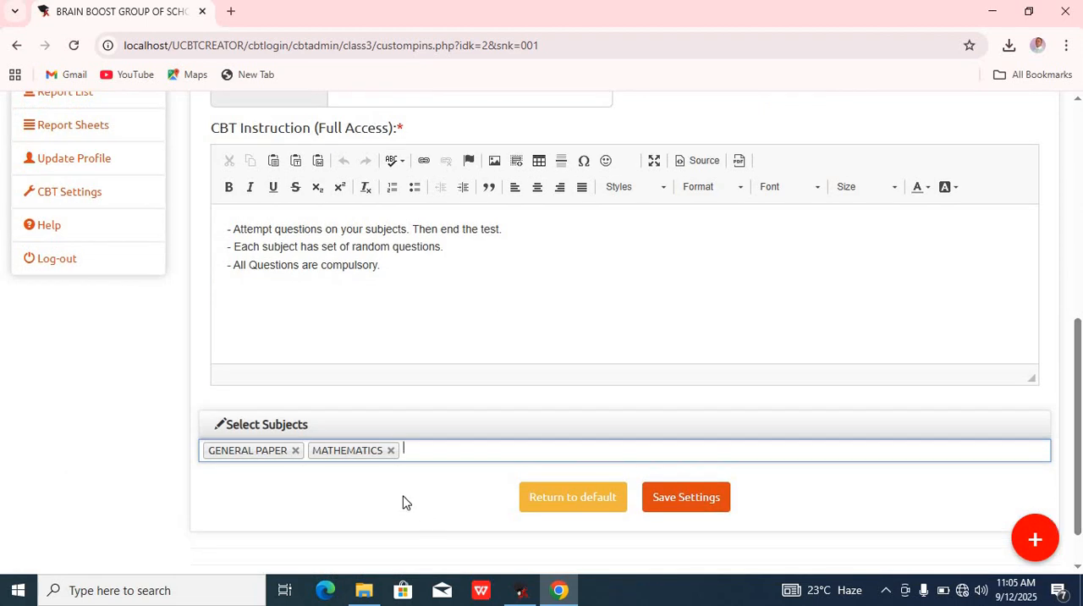
Step: Remove MATHEMATICS from the selected subjects and save the PIN group settings
{"action": "left_click", "coordinate": [392, 452]}
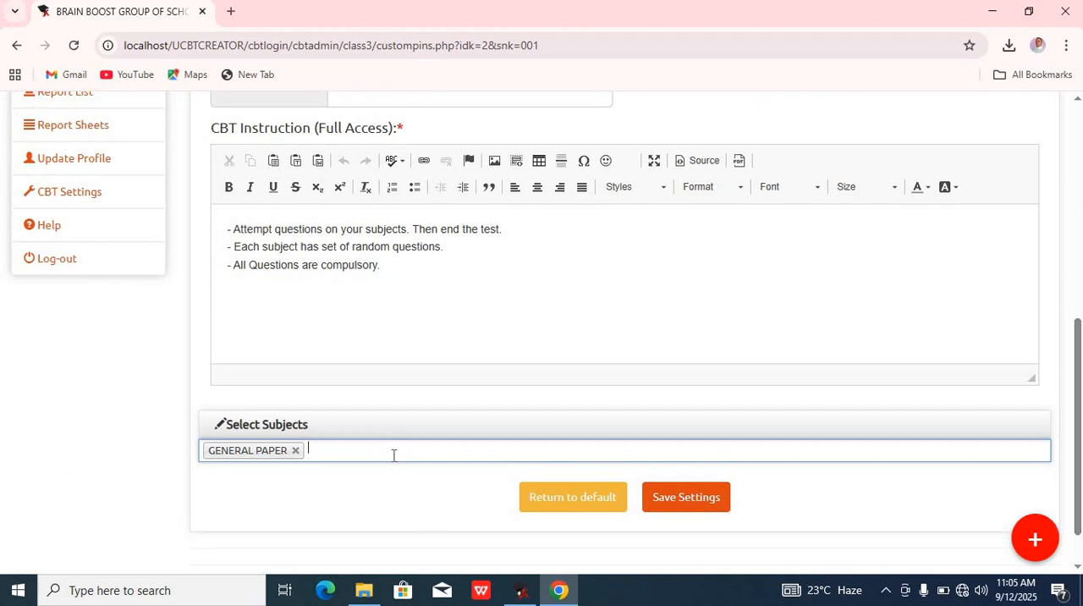
{"action": "left_click", "coordinate": [688, 503]}
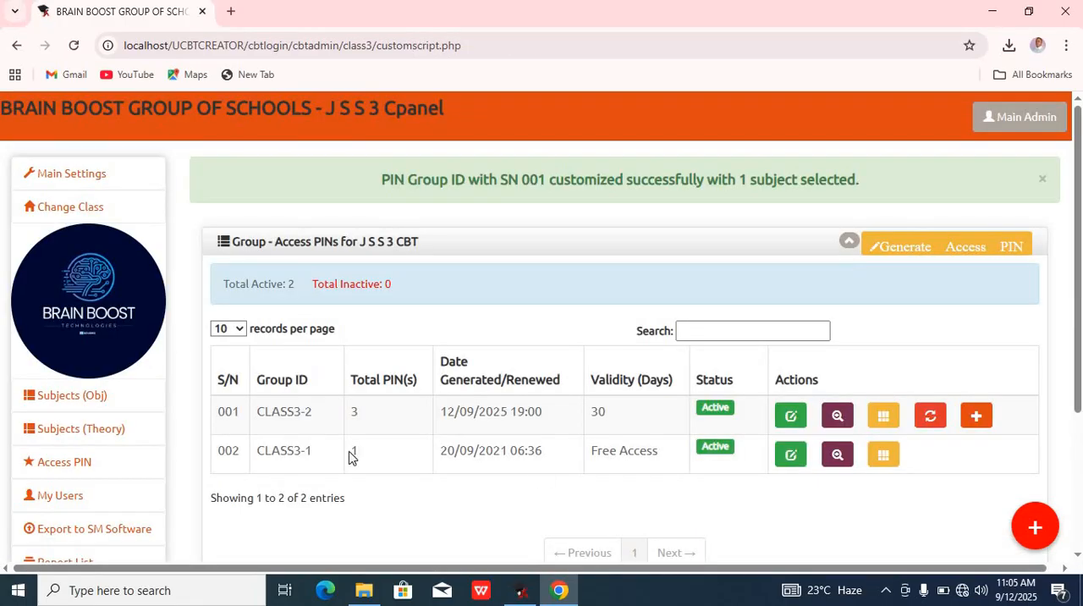
Step: Open the GENERAL PAPER objective subject for editing
{"action": "left_click", "coordinate": [106, 405]}
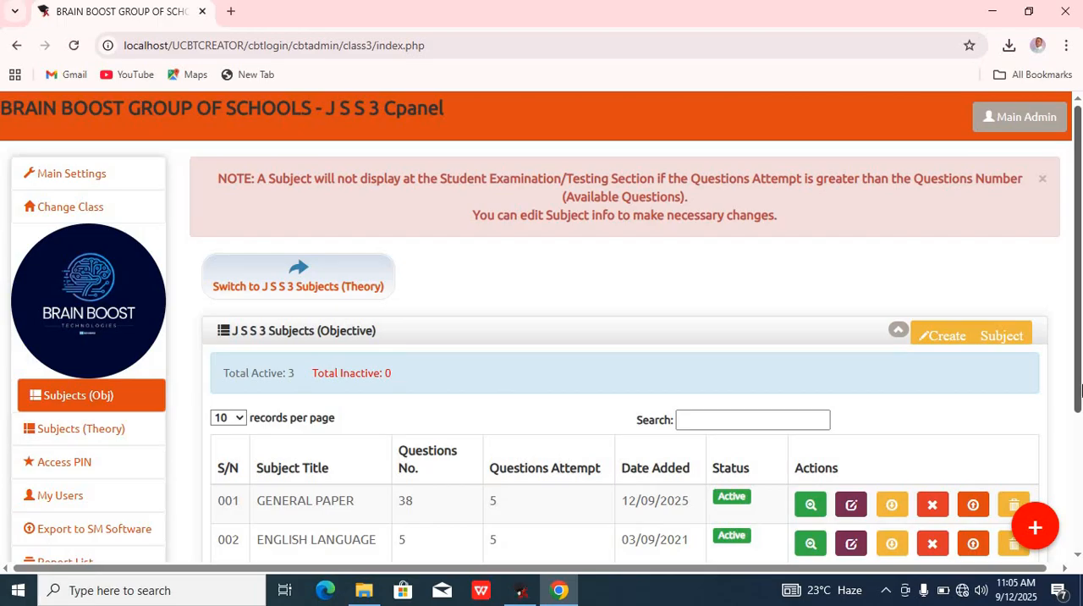
{"action": "scroll", "coordinate": [761, 466], "scroll_direction": "down", "scroll_amount": 1}
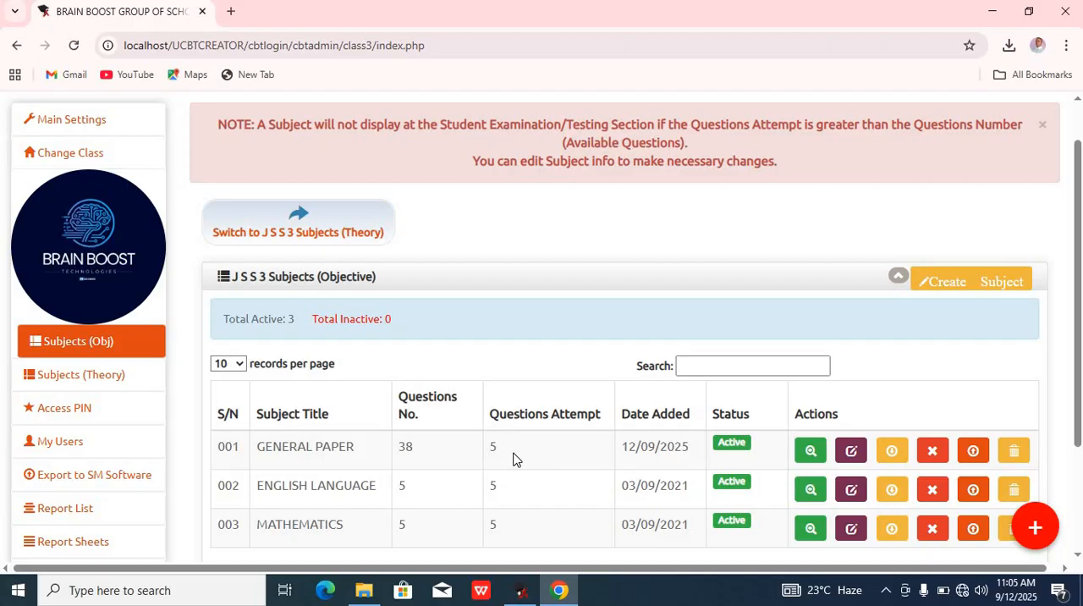
{"action": "left_click", "coordinate": [852, 452]}
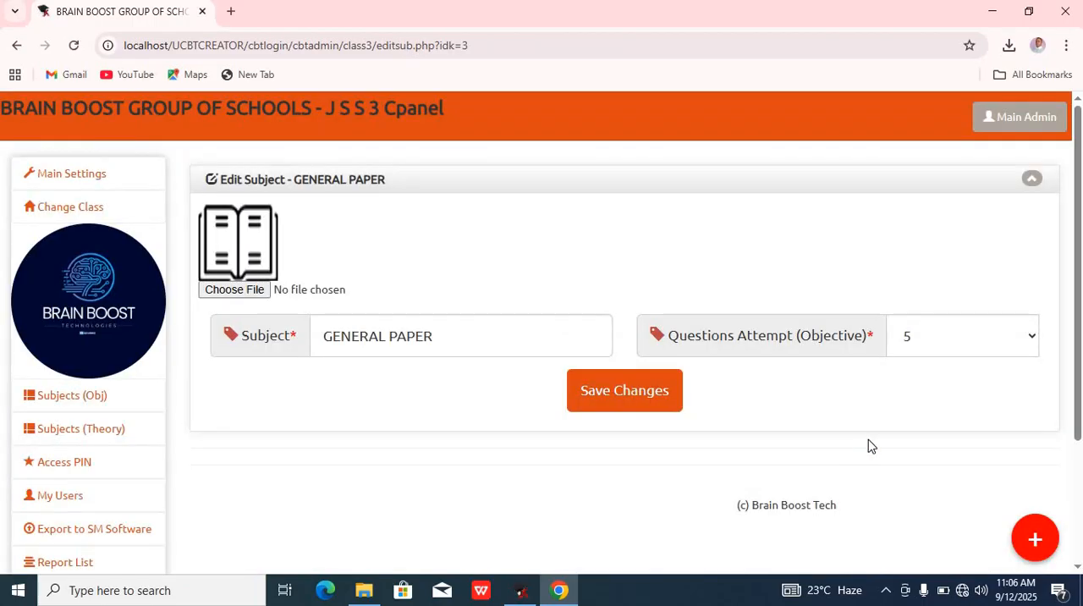
Step: Set GENERAL PAPER's objective Questions Attempt to 38 and save the changes
{"action": "left_click", "coordinate": [970, 329]}
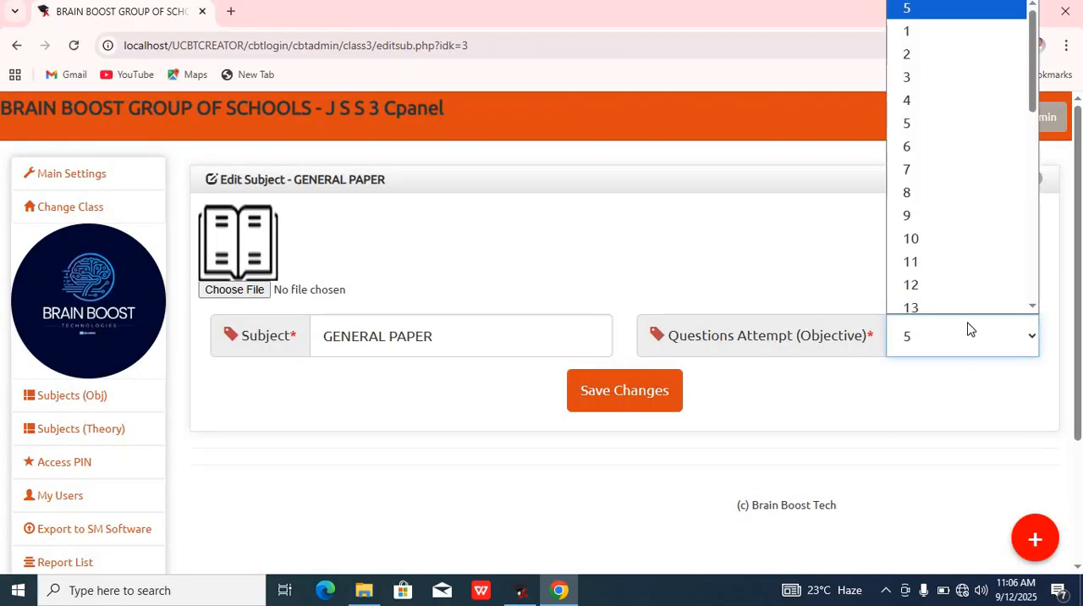
{"action": "left_click_drag", "start_coordinate": [1035, 108], "coordinate": [1036, 331]}
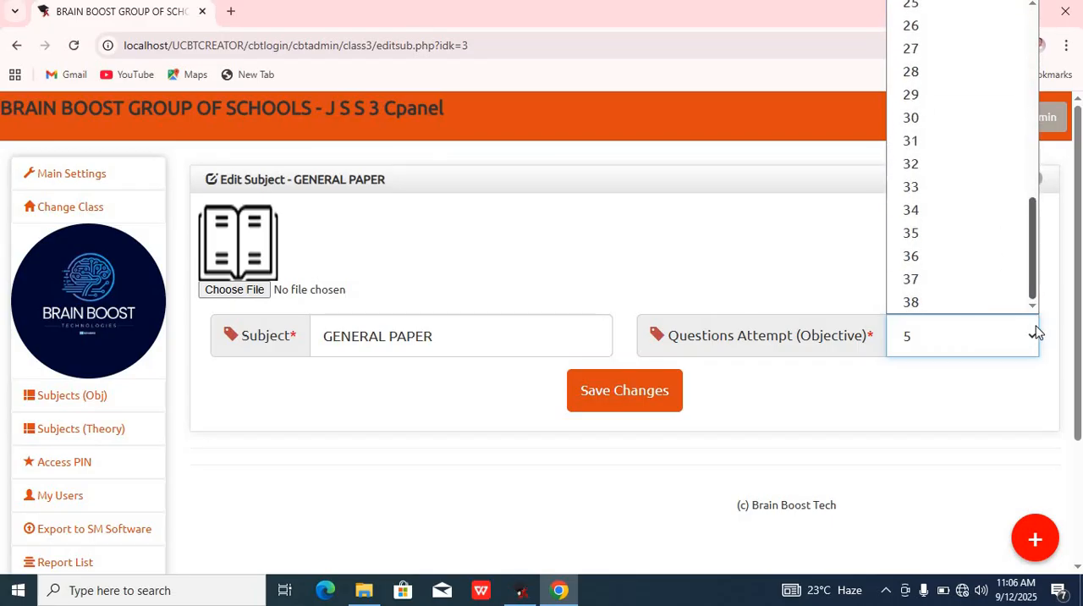
{"action": "left_click", "coordinate": [936, 305]}
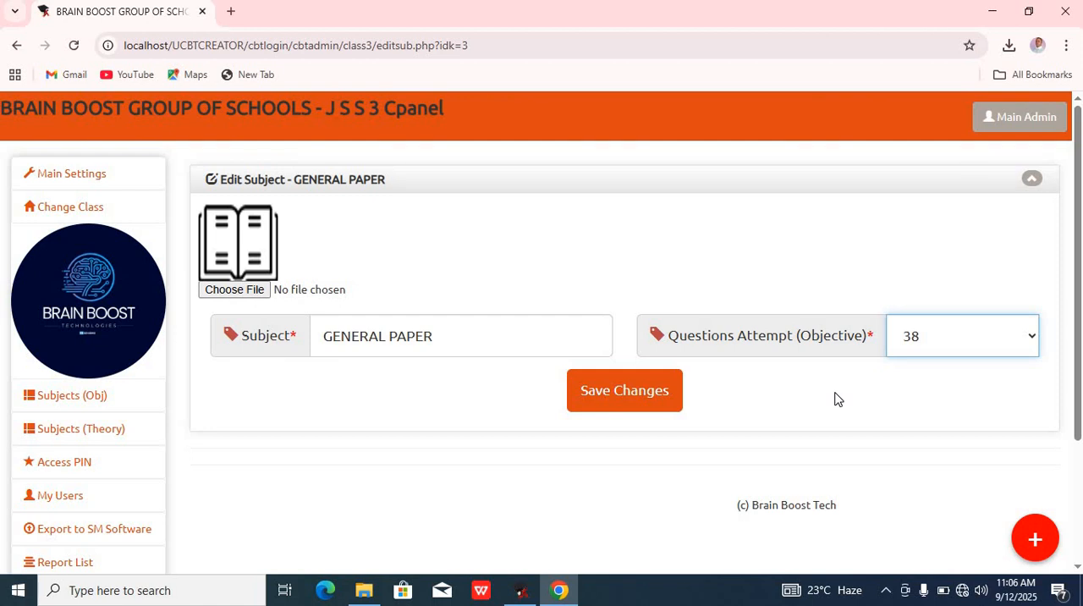
{"action": "left_click", "coordinate": [1015, 353]}
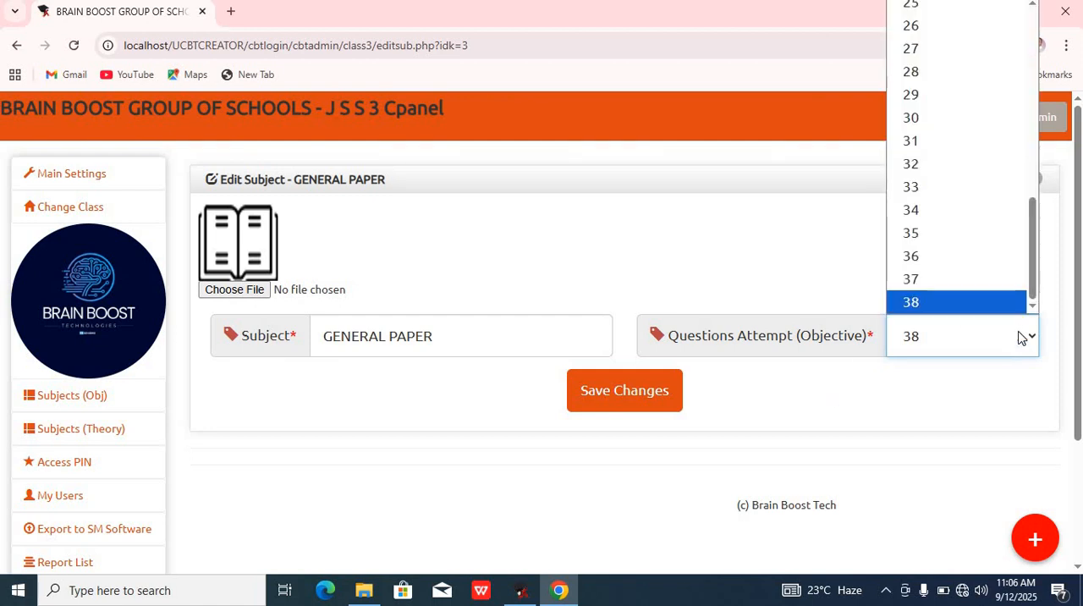
{"action": "left_click", "coordinate": [913, 303]}
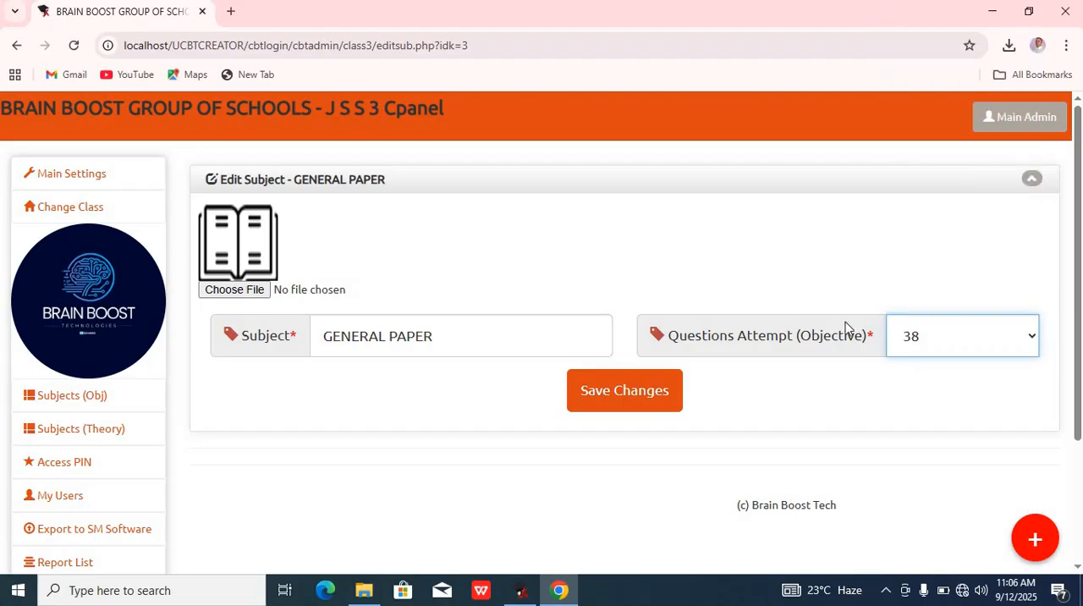
{"action": "left_click", "coordinate": [645, 394]}
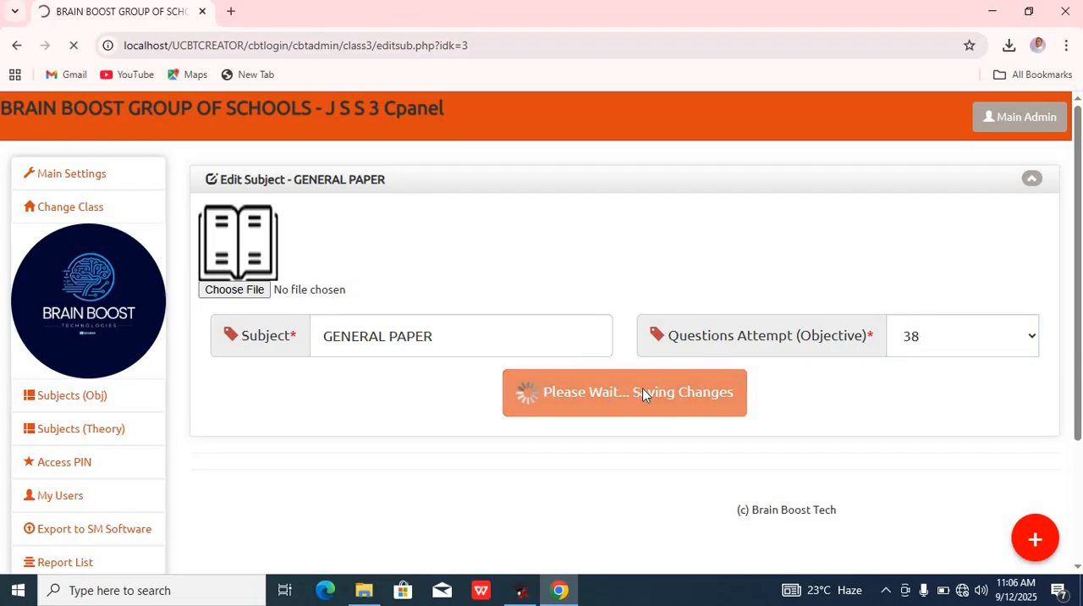